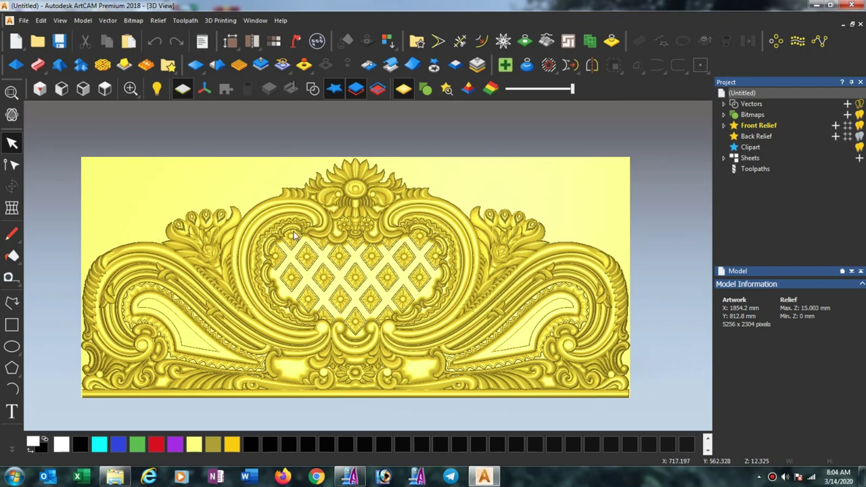
# Step: Orbit the relief, then choose the Soft Gold preset in Lights and Material Setup
pyautogui.moveTo(452, 326)
pyautogui.mouseDown()
pyautogui.moveTo(478, 273)
pyautogui.moveTo(302, 247)
pyautogui.mouseUp()
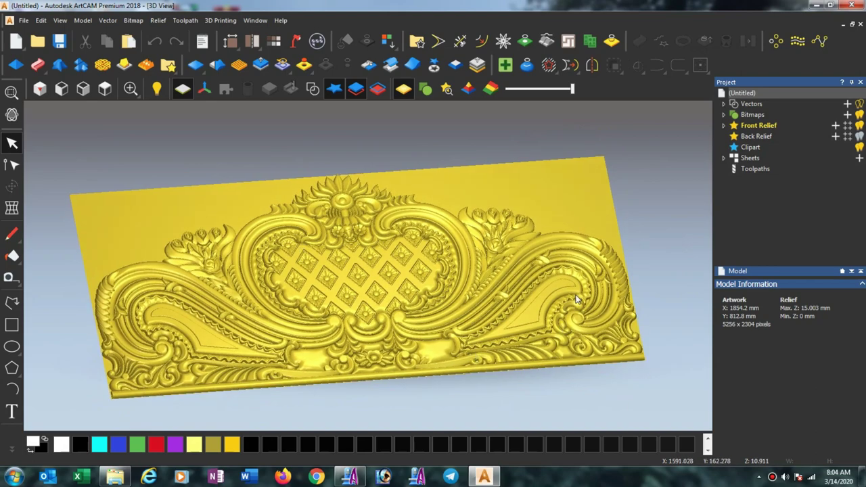
pyautogui.moveTo(577, 300)
pyautogui.mouseDown()
pyautogui.moveTo(582, 283)
pyautogui.moveTo(503, 353)
pyautogui.moveTo(510, 335)
pyautogui.mouseUp()
pyautogui.moveTo(224, 231)
pyautogui.mouseDown()
pyautogui.moveTo(214, 259)
pyautogui.moveTo(205, 243)
pyautogui.moveTo(287, 279)
pyautogui.mouseUp()
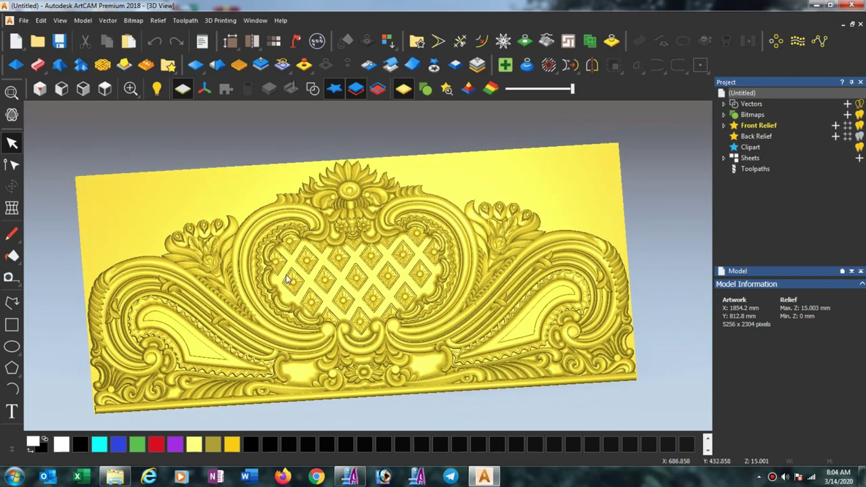
pyautogui.click(83, 22)
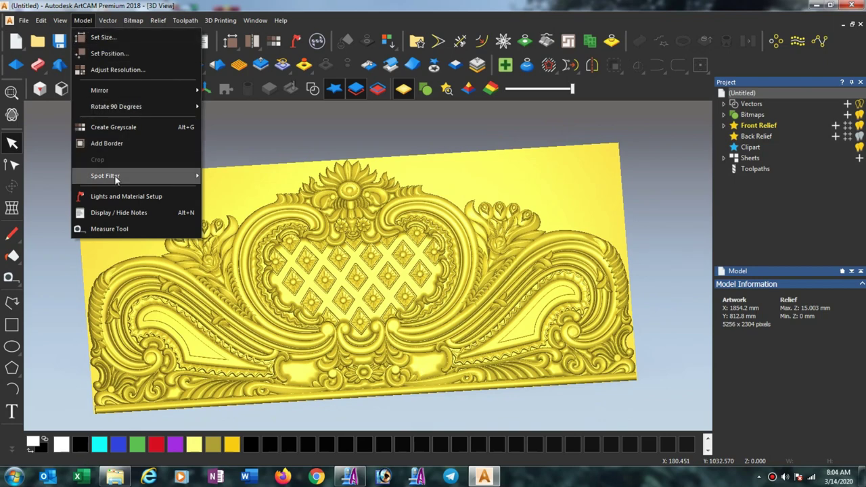
pyautogui.click(121, 197)
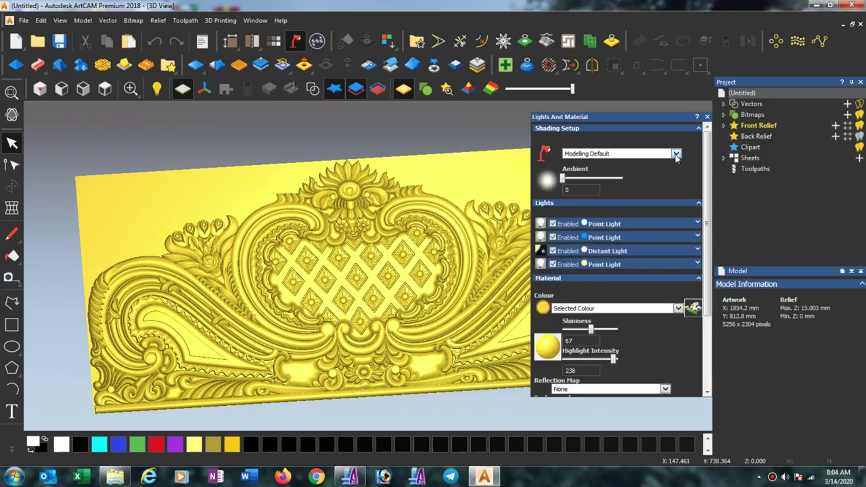
pyautogui.click(676, 154)
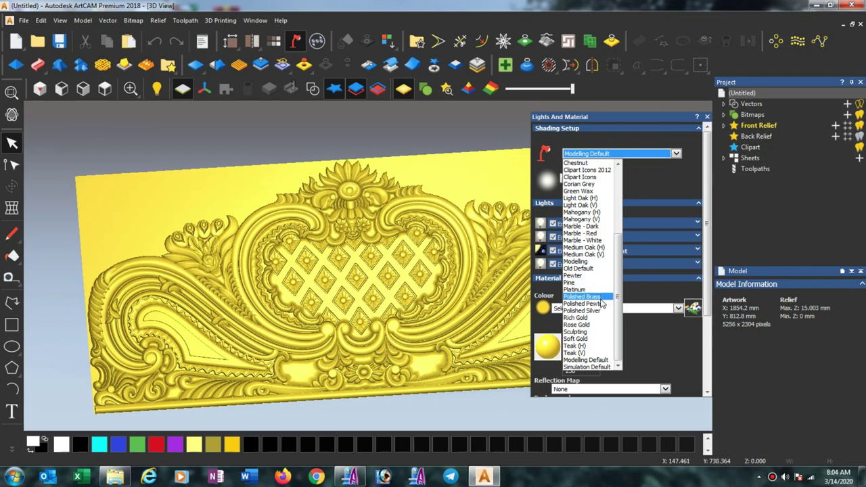
pyautogui.click(592, 339)
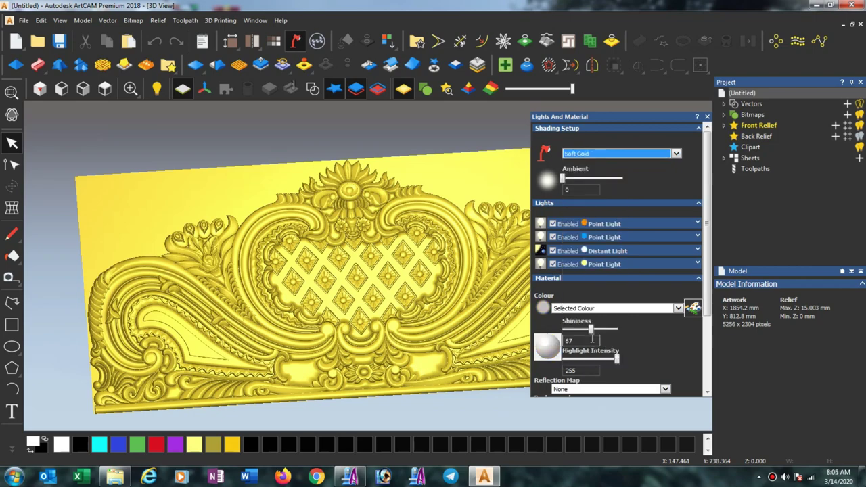
# Step: Set a dark red material colour and the TexturedBlack background, and apply them
pyautogui.click(692, 310)
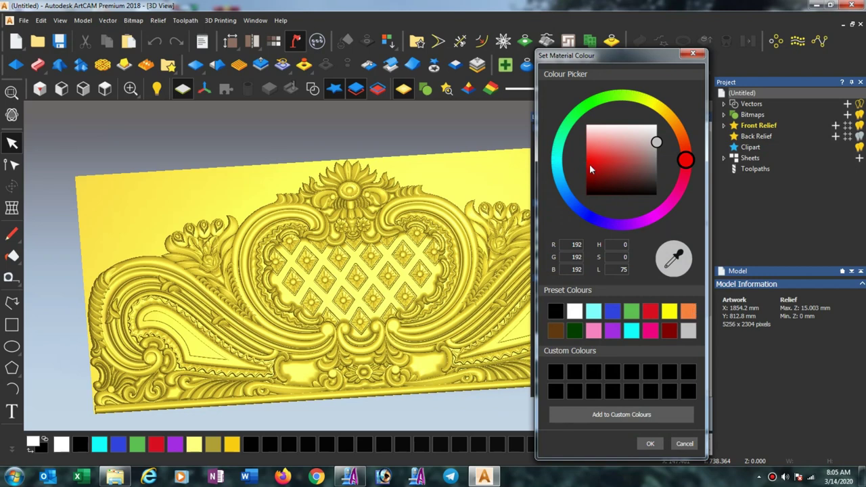
pyautogui.moveTo(594, 169); pyautogui.dragTo(611, 178)
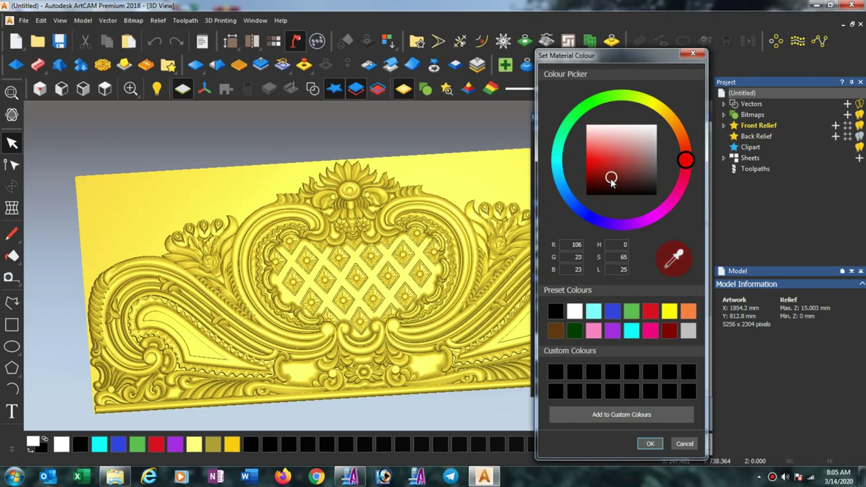
pyautogui.click(650, 443)
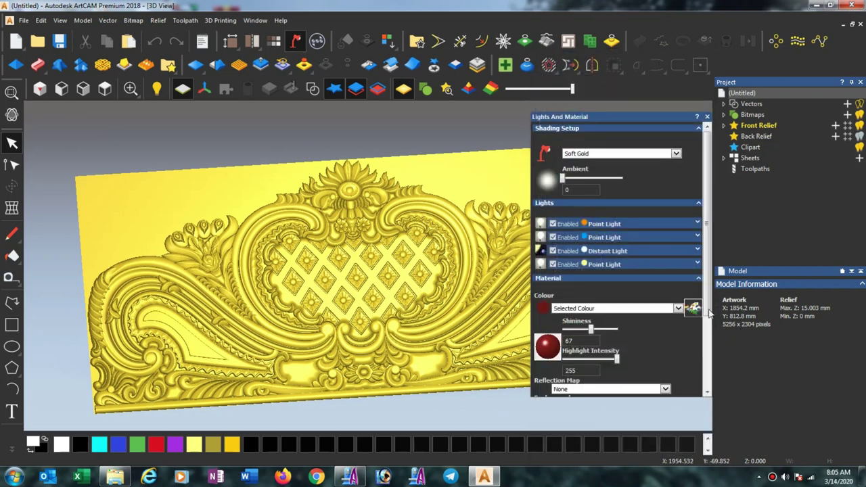
pyautogui.scroll(-3, 708, 343)
pyautogui.scroll(-2, 707, 366)
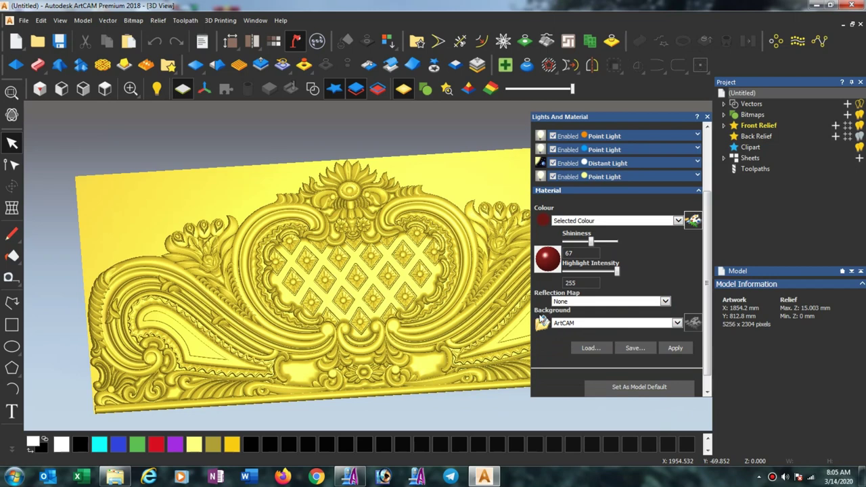
pyautogui.click(677, 323)
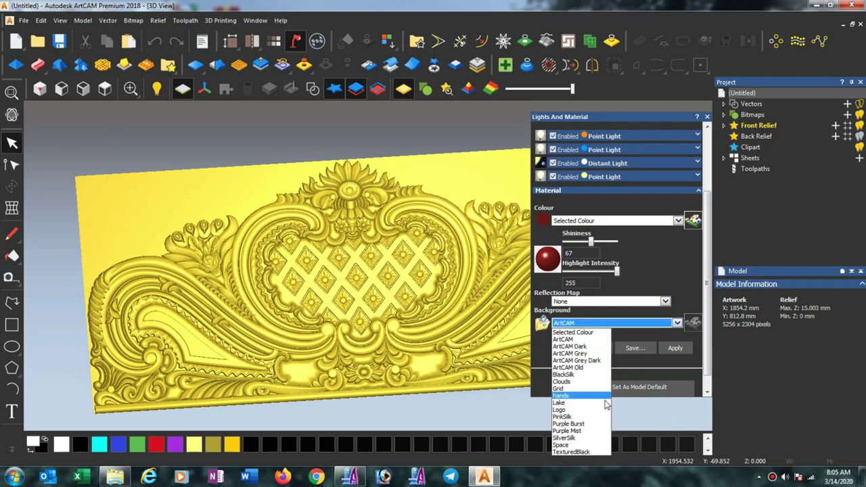
pyautogui.click(583, 452)
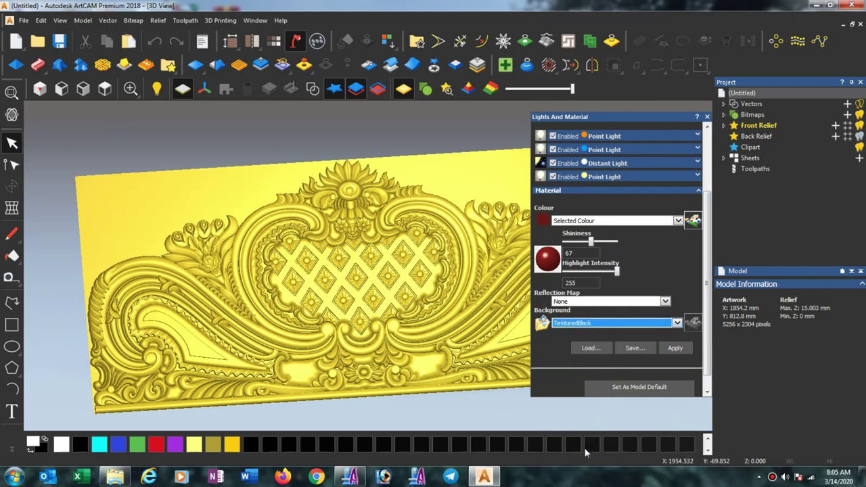
pyautogui.click(677, 348)
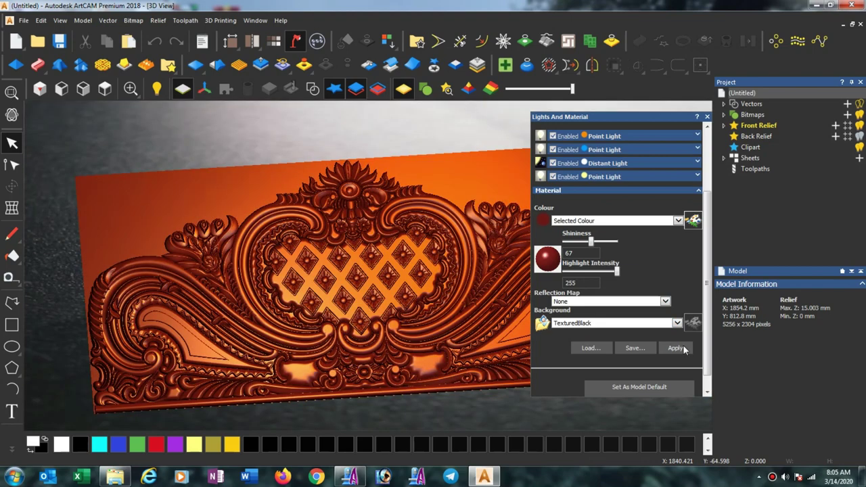
# Step: Raise the material shininess to 102 and apply it
pyautogui.click(607, 244)
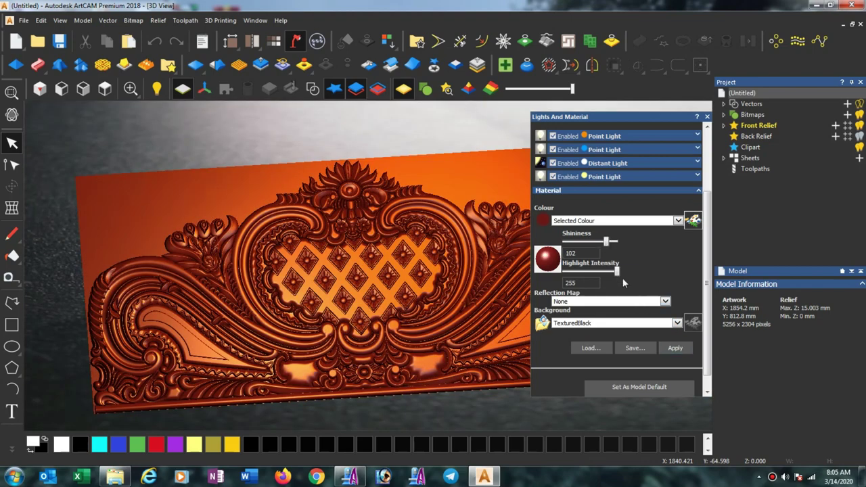
pyautogui.click(675, 348)
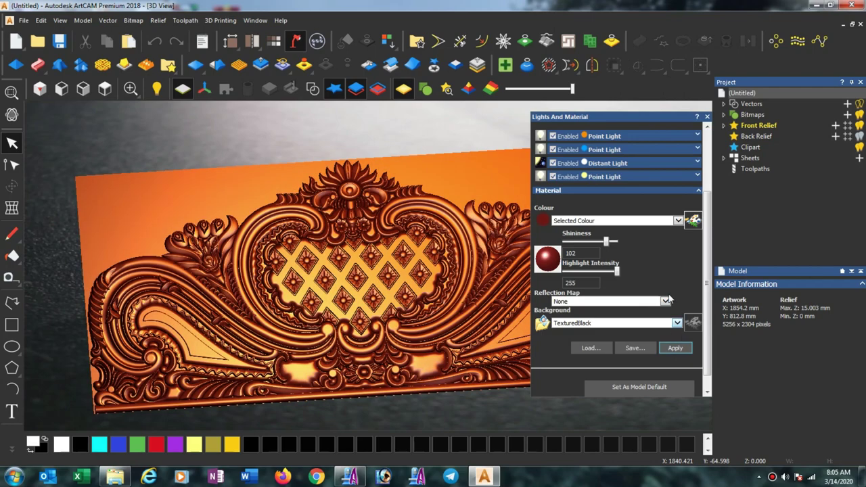
pyautogui.click(707, 117)
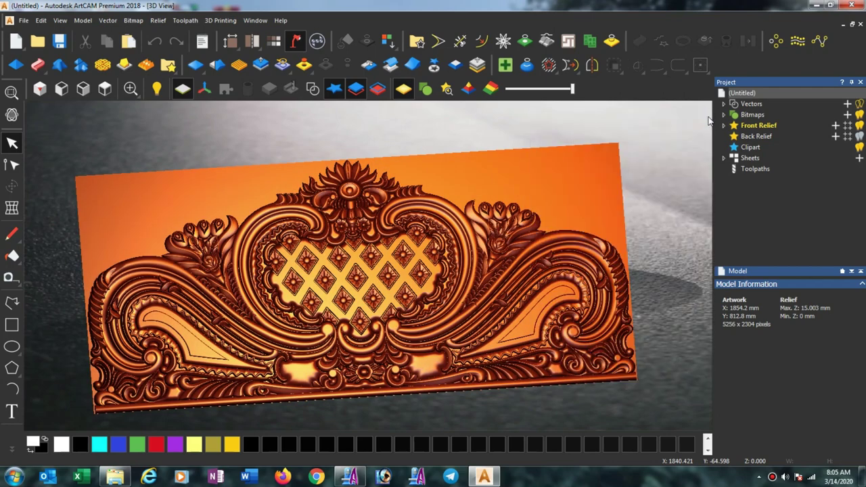
# Step: From a zoomed-in top view, hide the back relief plane and show the shaded material
pyautogui.click(107, 90)
pyautogui.scroll(2, 383, 296)
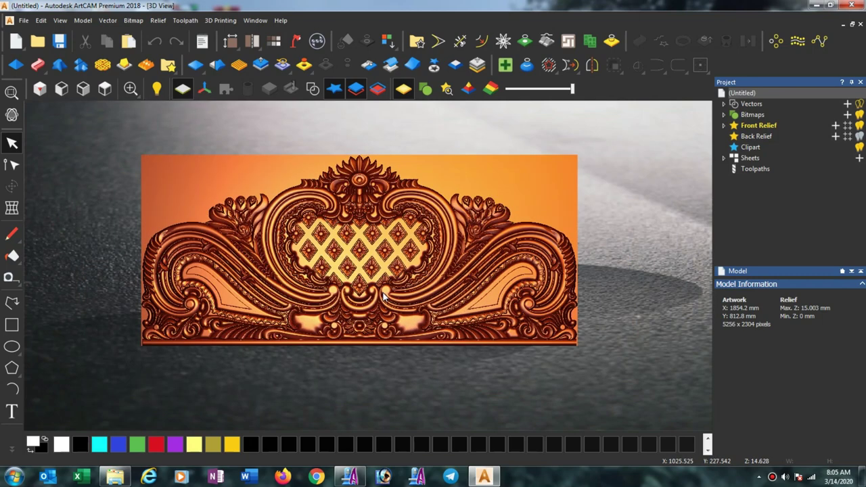
pyautogui.scroll(1, 382, 294)
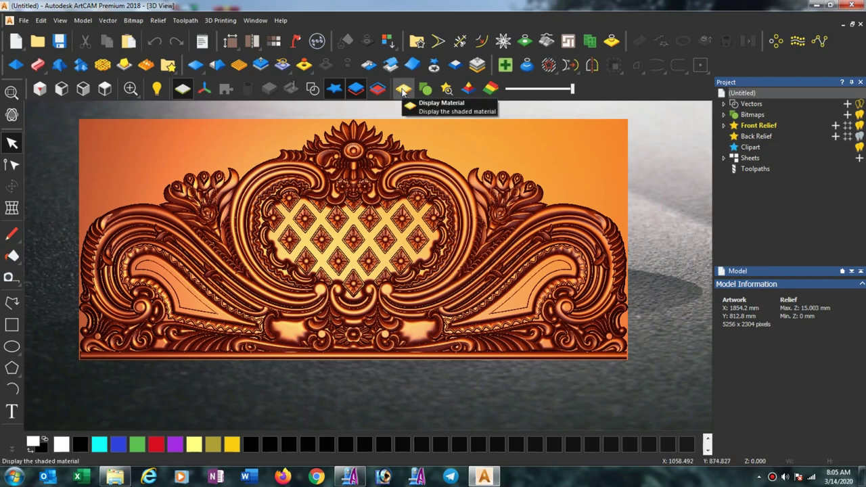
pyautogui.click(377, 90)
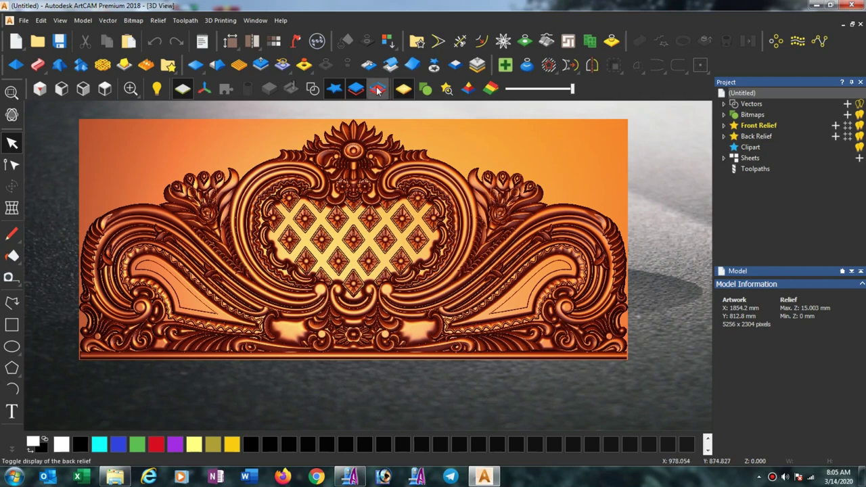
pyautogui.click(378, 90)
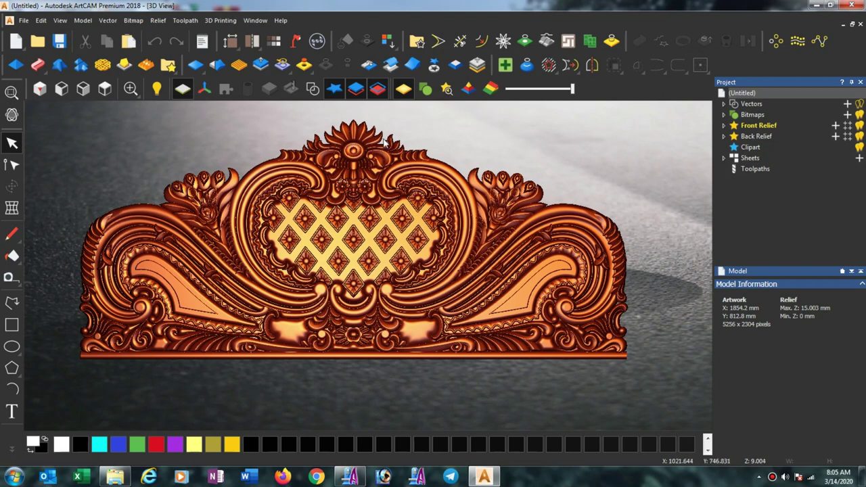
pyautogui.click(403, 90)
# Step: Zoom in on the relief from the top view and orbit it into a tilted perspective
pyautogui.click(104, 89)
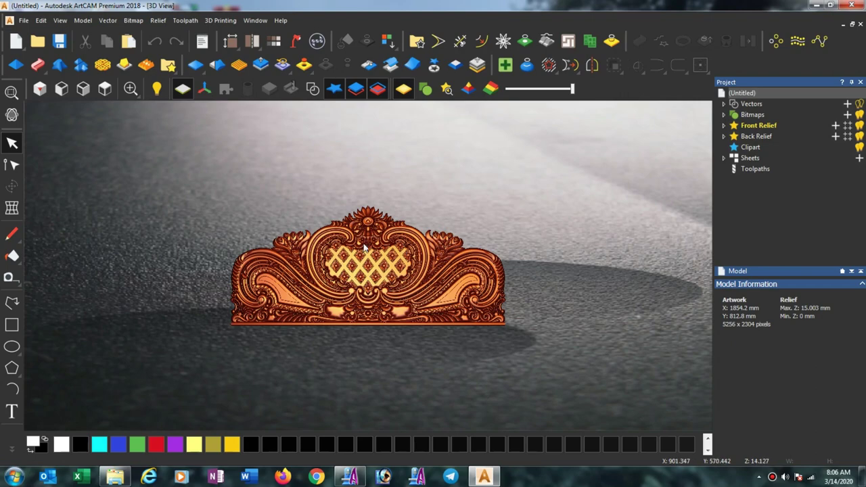
pyautogui.scroll(2, 364, 247)
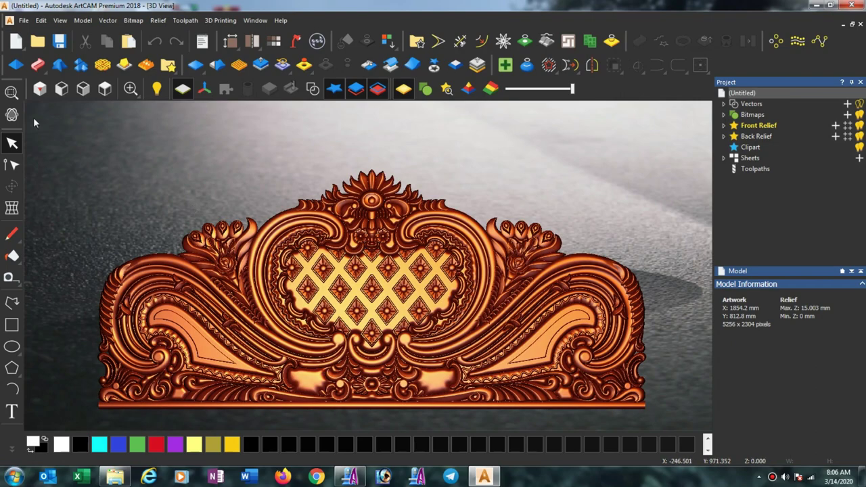
pyautogui.click(130, 89)
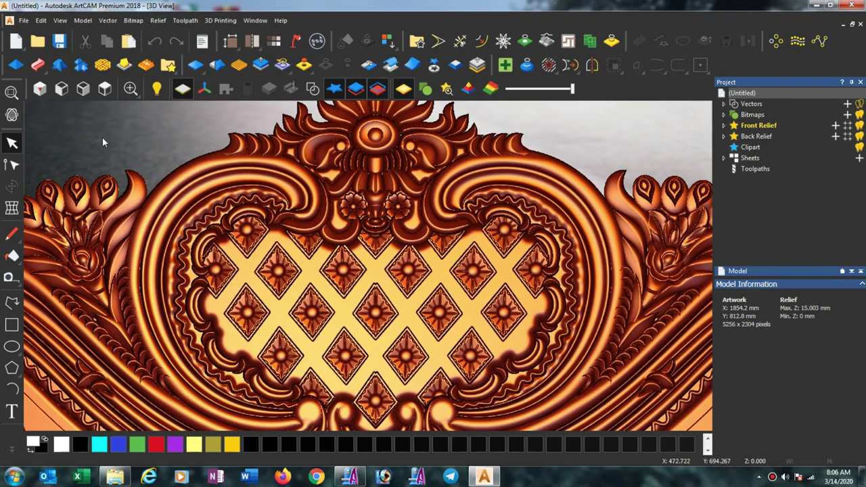
pyautogui.scroll(-5, 144, 125)
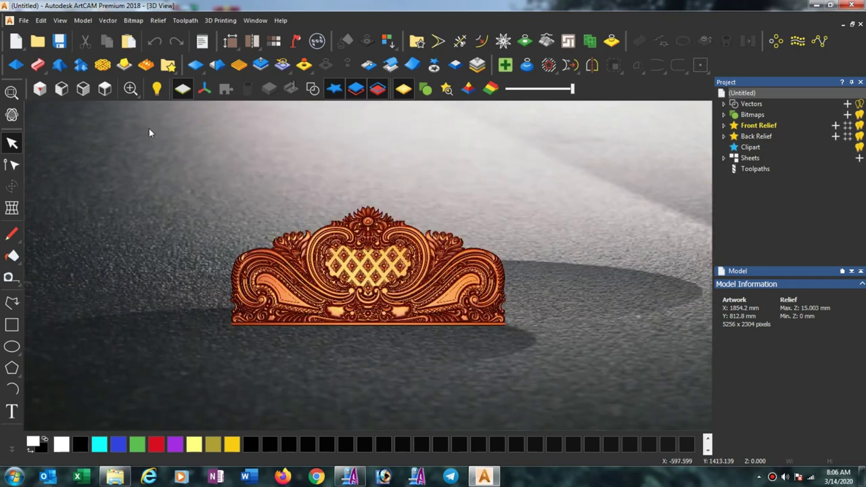
pyautogui.scroll(2, 343, 283)
pyautogui.scroll(3, 343, 282)
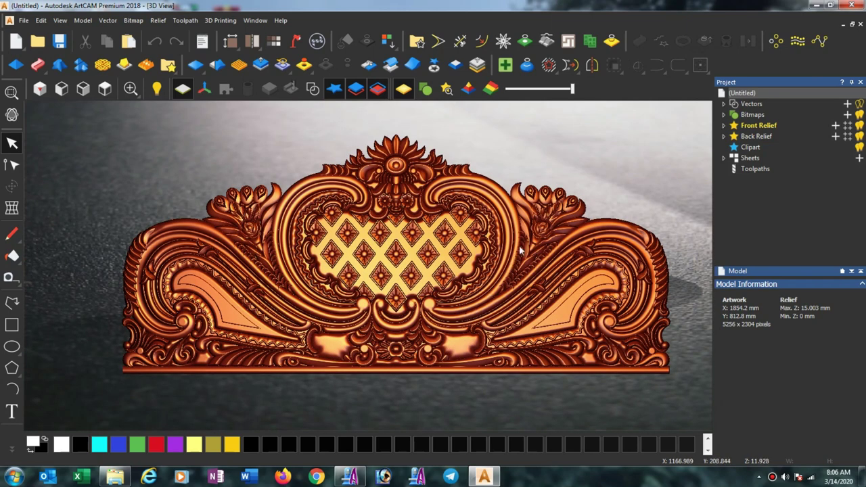
pyautogui.moveTo(521, 247); pyautogui.dragTo(530, 224)
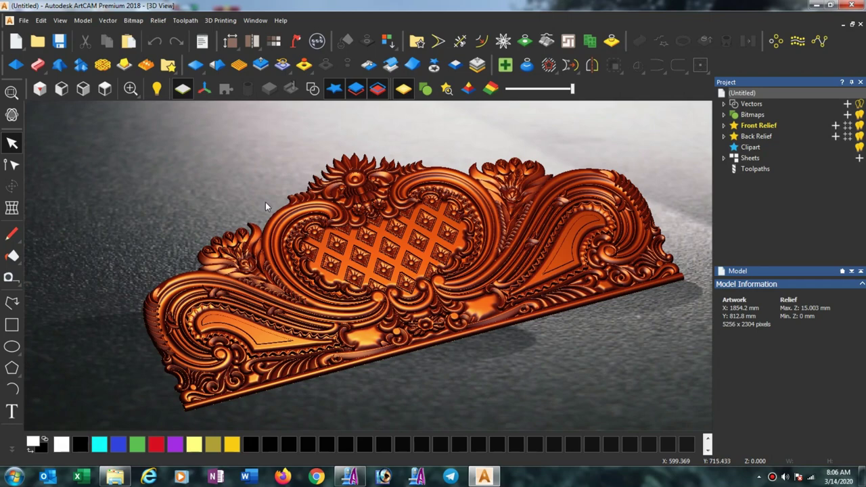
pyautogui.click(106, 92)
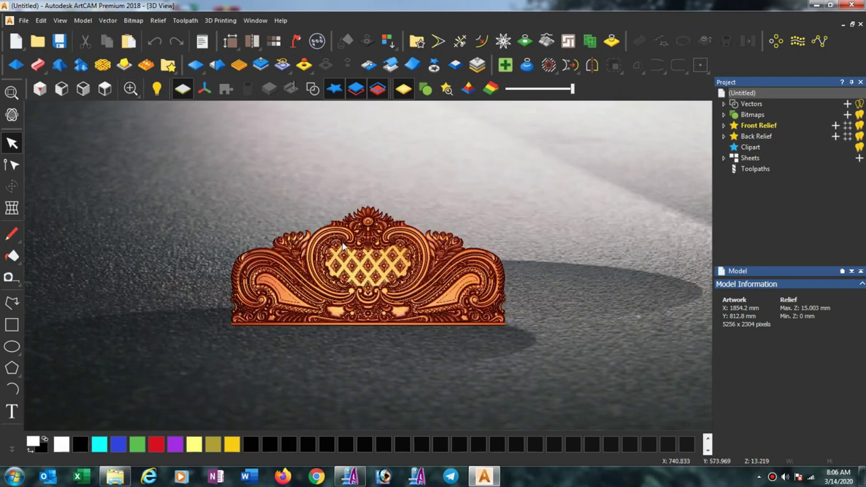
pyautogui.scroll(2, 392, 287)
pyautogui.scroll(2, 395, 288)
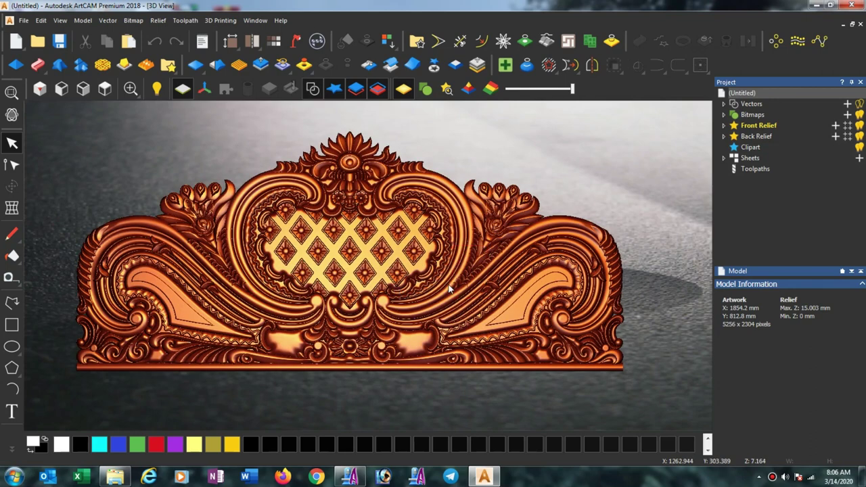
pyautogui.moveTo(464, 265)
pyautogui.mouseDown()
pyautogui.moveTo(473, 229)
pyautogui.moveTo(521, 269)
pyautogui.mouseUp()
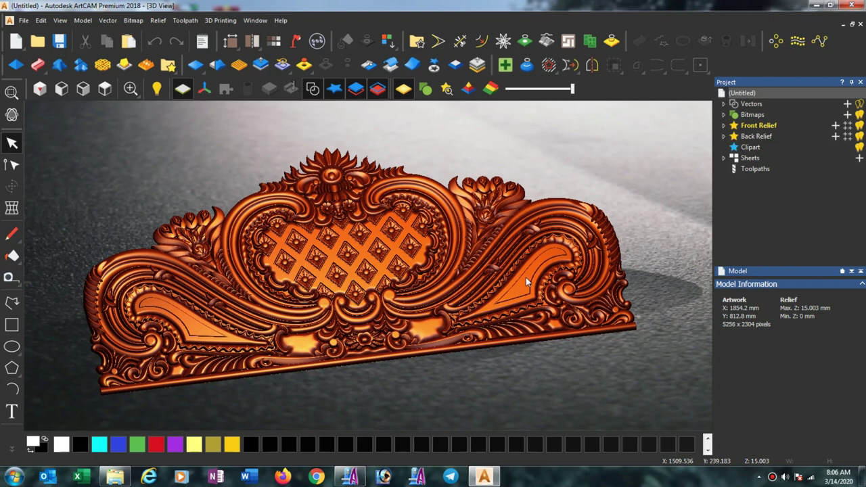
# Step: Save the 3D view image to the Desktop as JPEG file 'bed'
pyautogui.click(60, 21)
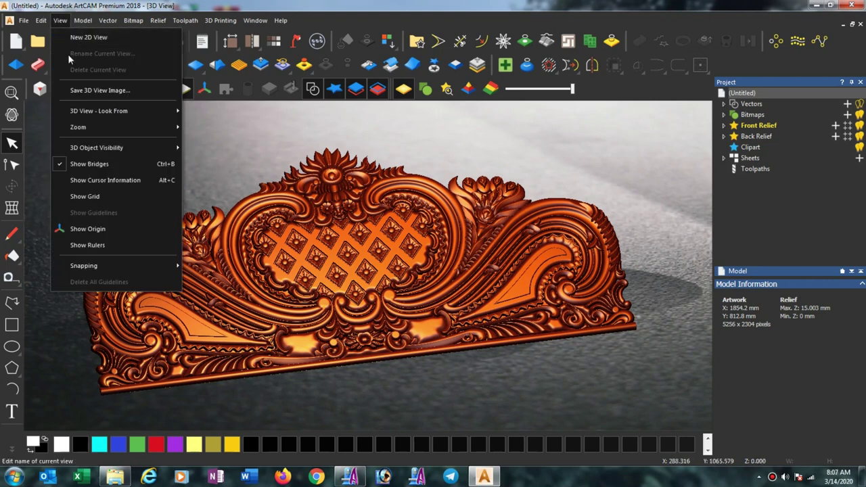
pyautogui.click(98, 90)
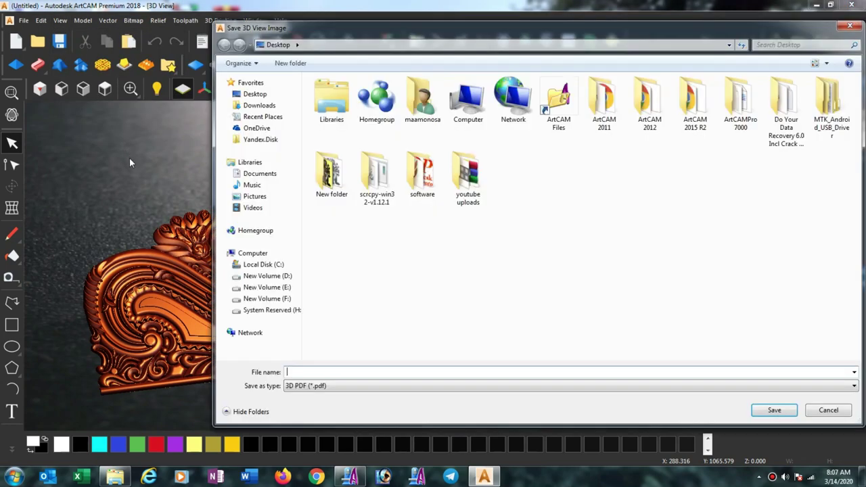
pyautogui.click(301, 390)
pyautogui.click(682, 389)
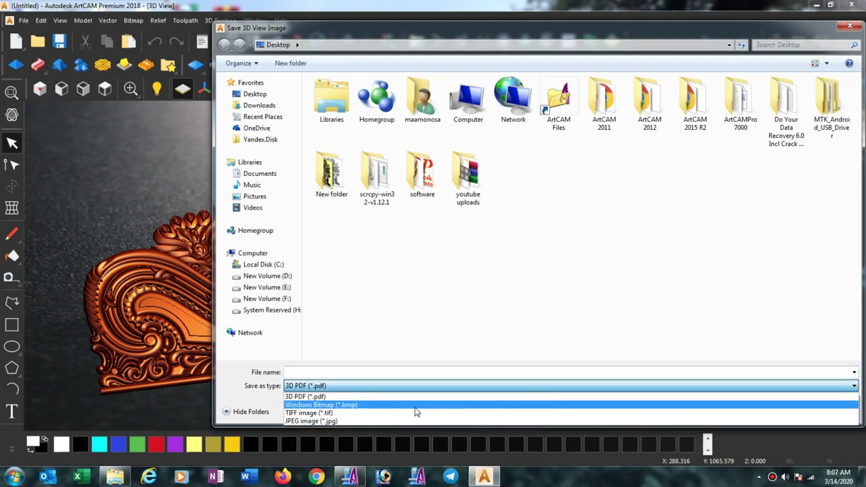
pyautogui.click(403, 422)
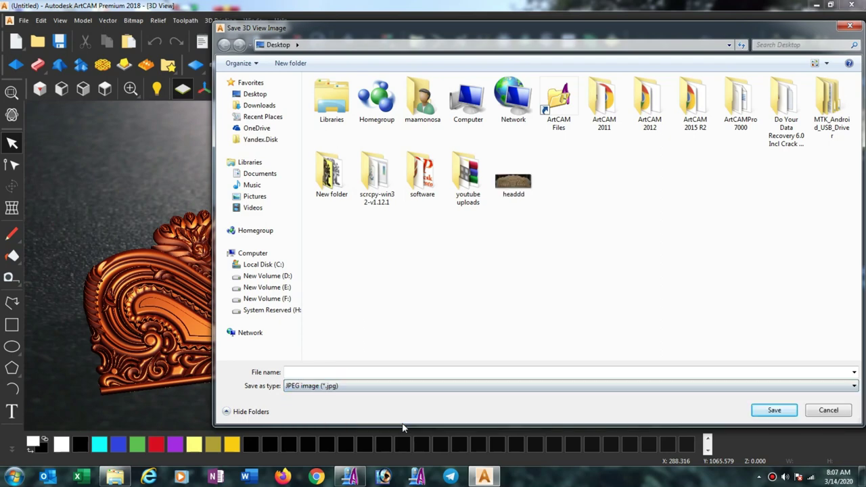
pyautogui.click(382, 370)
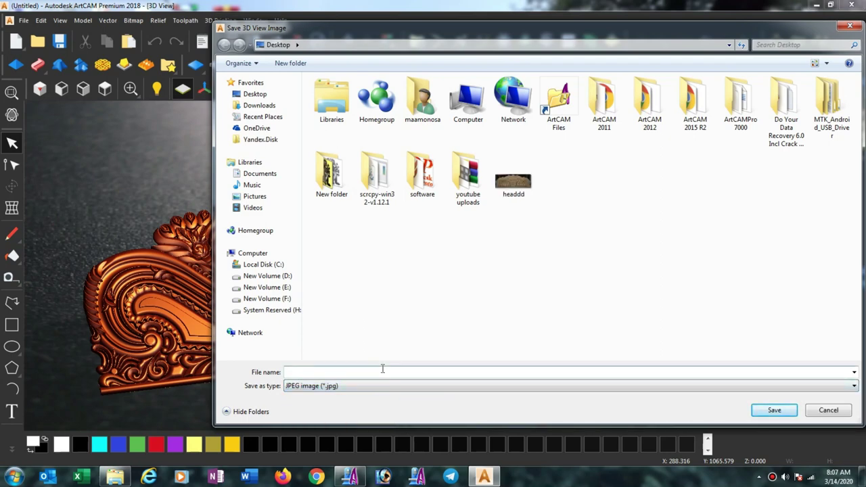
pyautogui.write('bed')
pyautogui.click(771, 411)
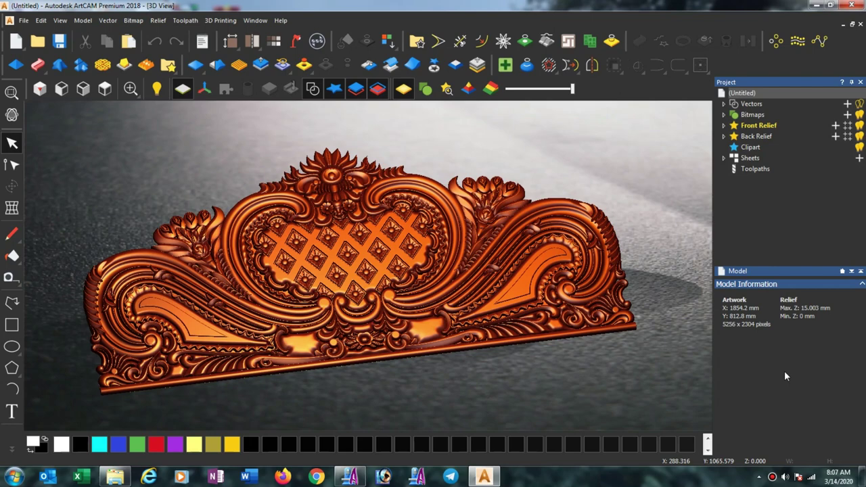
# Step: Minimize ArtCAM, view the bed image in Windows Photo Viewer, then close the viewer
pyautogui.click(817, 6)
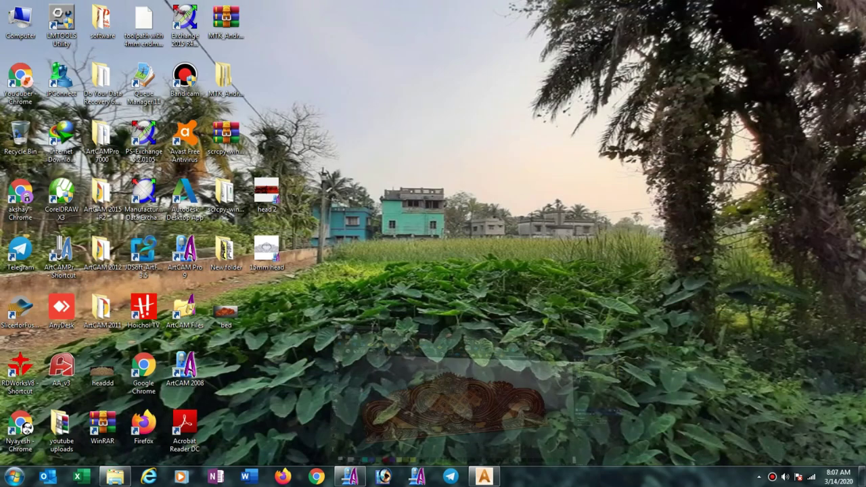
pyautogui.click(228, 316)
pyautogui.doubleClick(228, 315)
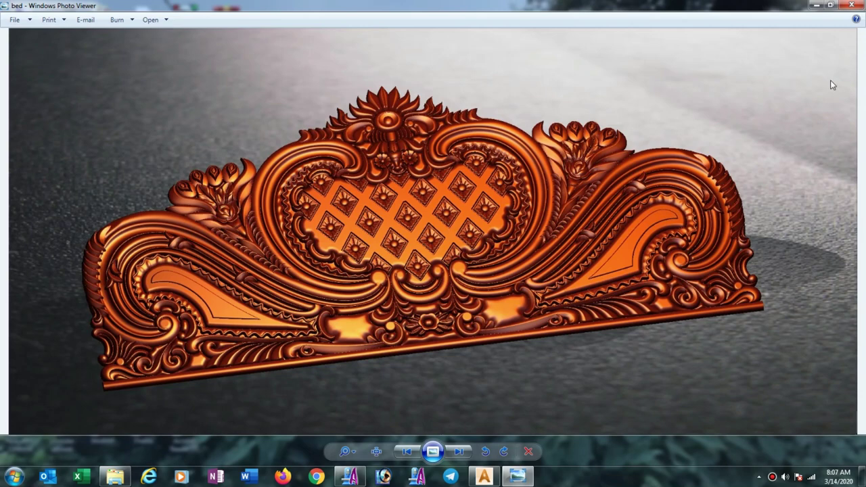
pyautogui.click(851, 5)
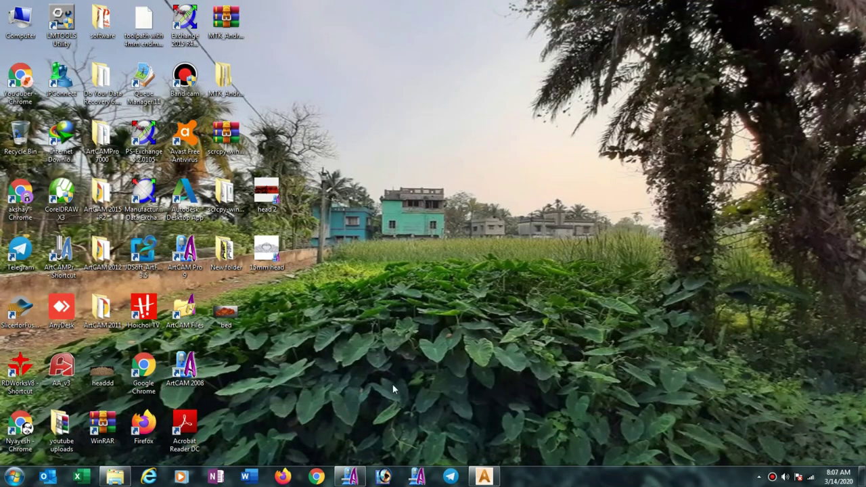
# Step: Restore ArtCAM Pro, open the 15mm head model, and bring its 3D view forward
pyautogui.click(351, 477)
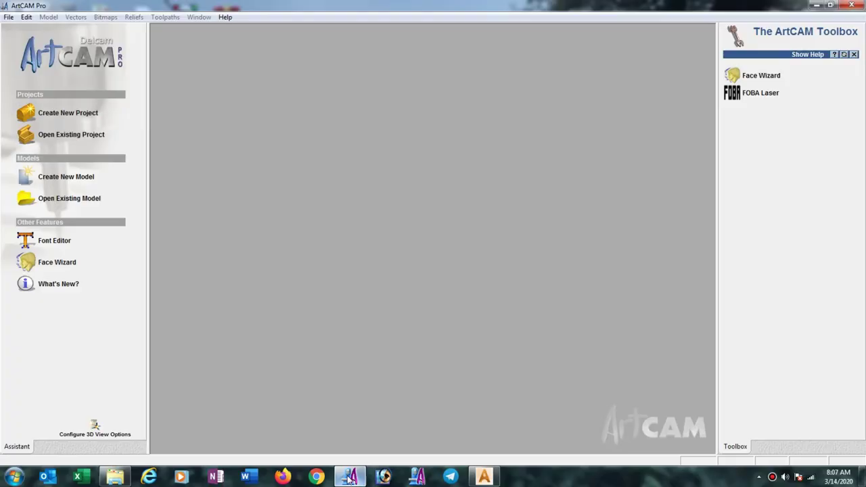
pyautogui.click(52, 203)
pyautogui.click(488, 201)
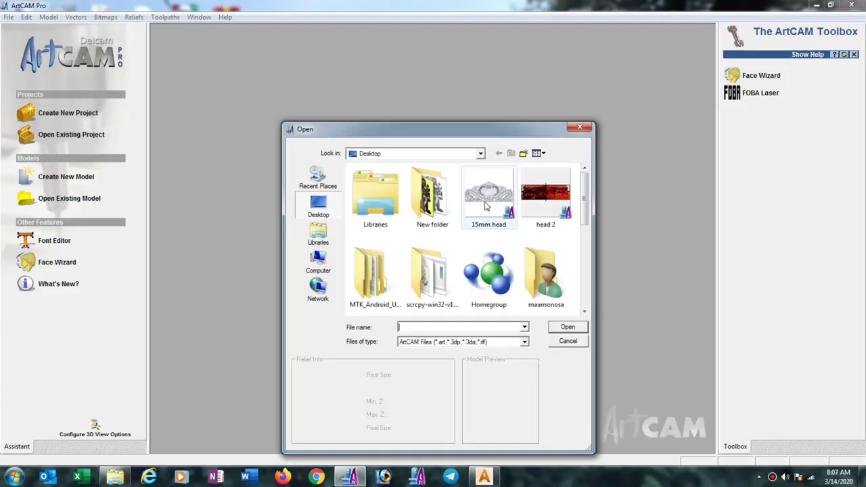
pyautogui.click(575, 328)
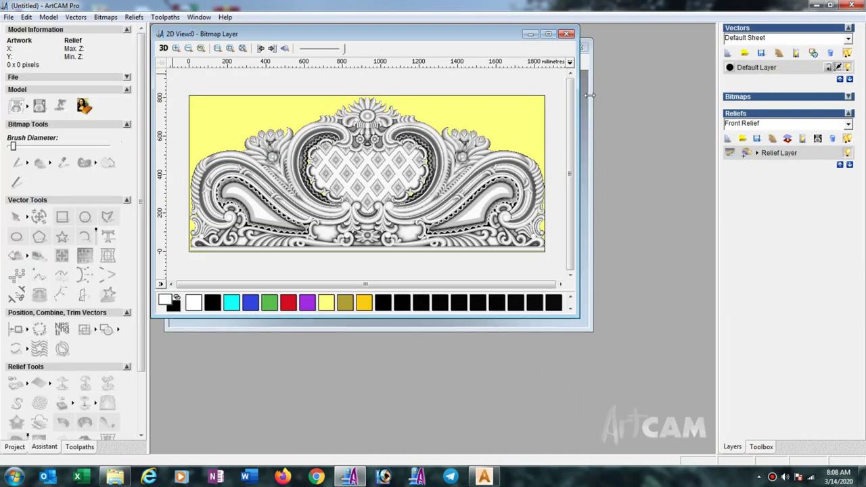
pyautogui.click(585, 95)
# Step: Maximize the 3D view, orbit the relief to an oblique angle, zoom, and pan it into place
pyautogui.click(563, 48)
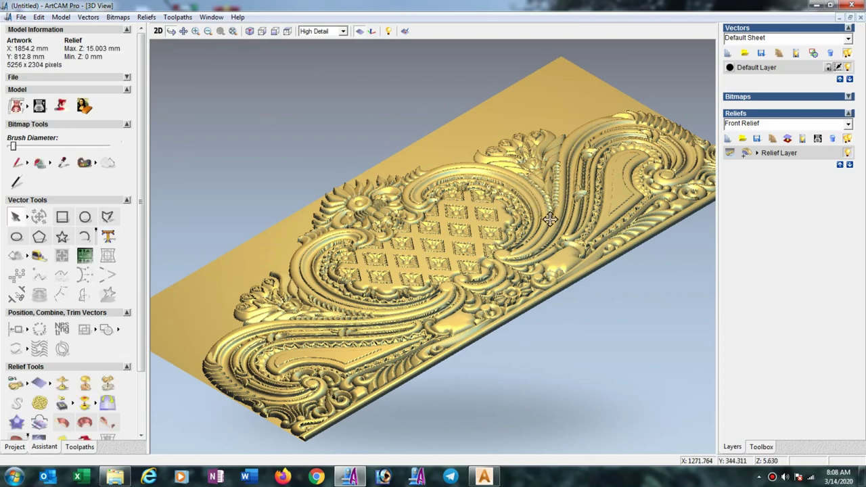
pyautogui.moveTo(541, 211); pyautogui.dragTo(494, 262)
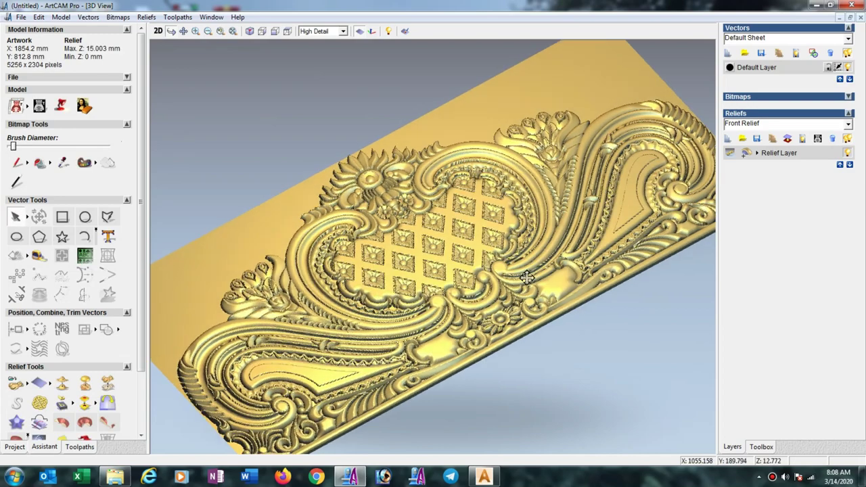
pyautogui.click(288, 33)
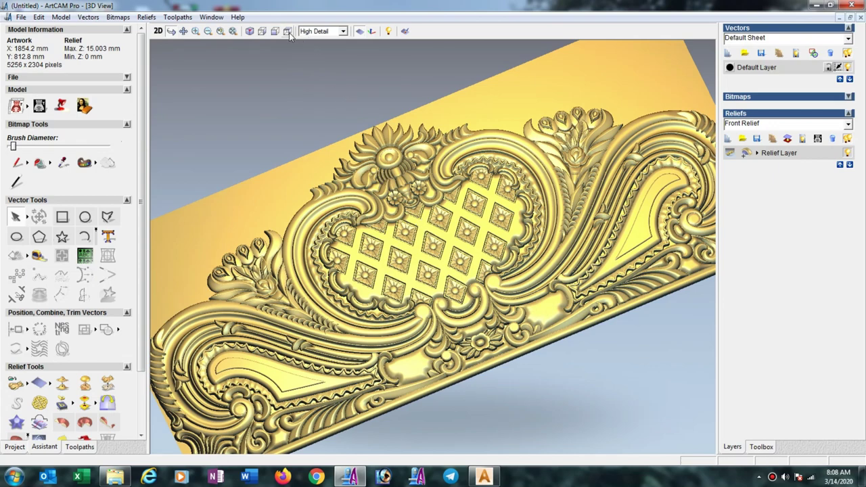
pyautogui.click(288, 32)
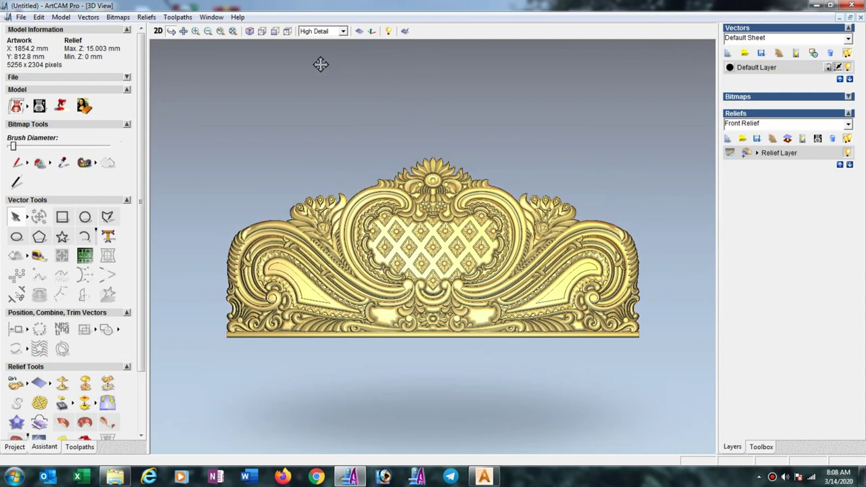
pyautogui.moveTo(483, 225); pyautogui.dragTo(488, 233)
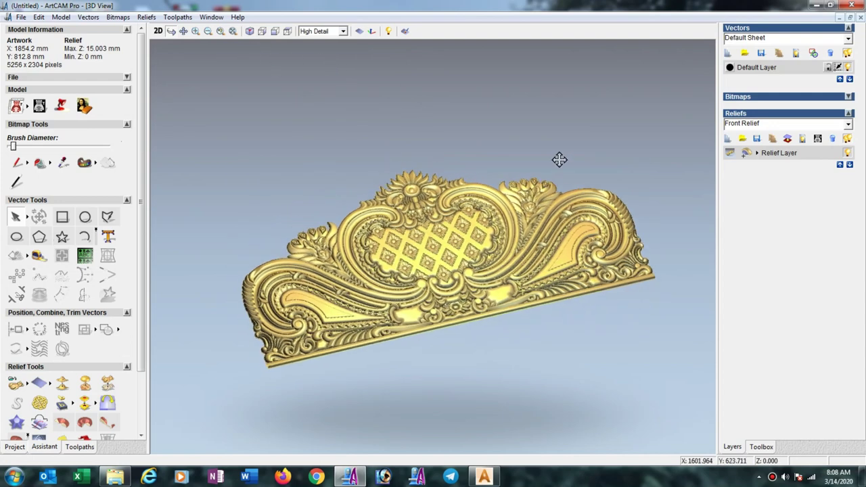
pyautogui.scroll(2, 488, 232)
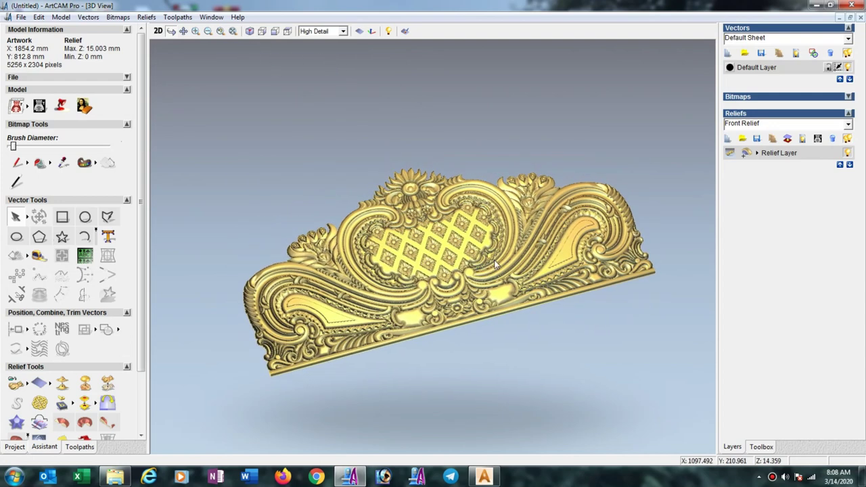
pyautogui.scroll(3, 493, 257)
pyautogui.scroll(-2, 494, 257)
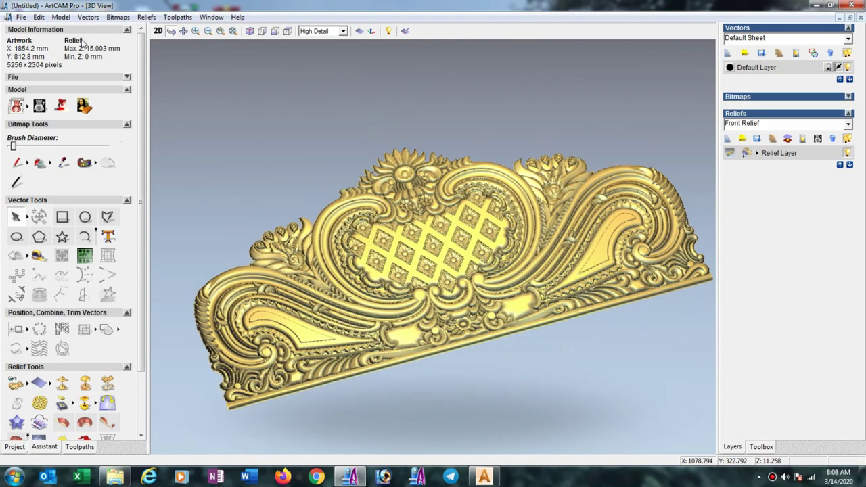
pyautogui.click(182, 32)
pyautogui.moveTo(506, 280); pyautogui.dragTo(491, 268)
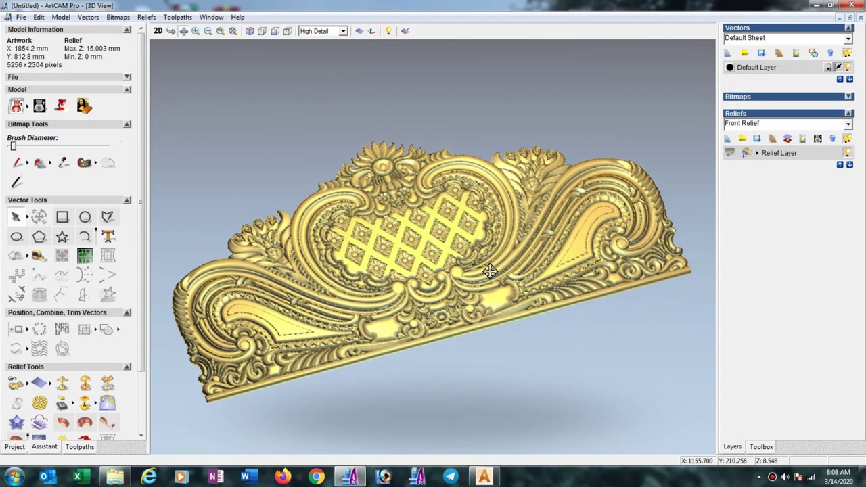
pyautogui.click(57, 18)
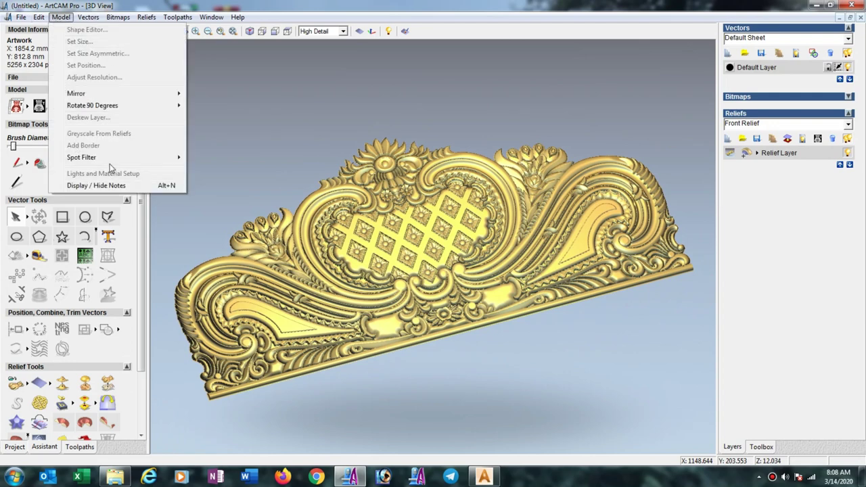
# Step: Apply the Old Default shading preset to the headboard relief
pyautogui.click(264, 139)
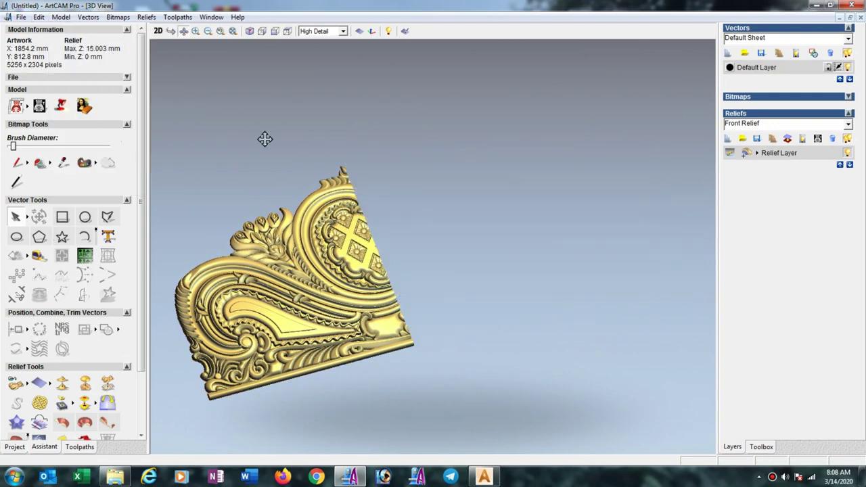
pyautogui.click(61, 17)
pyautogui.click(101, 175)
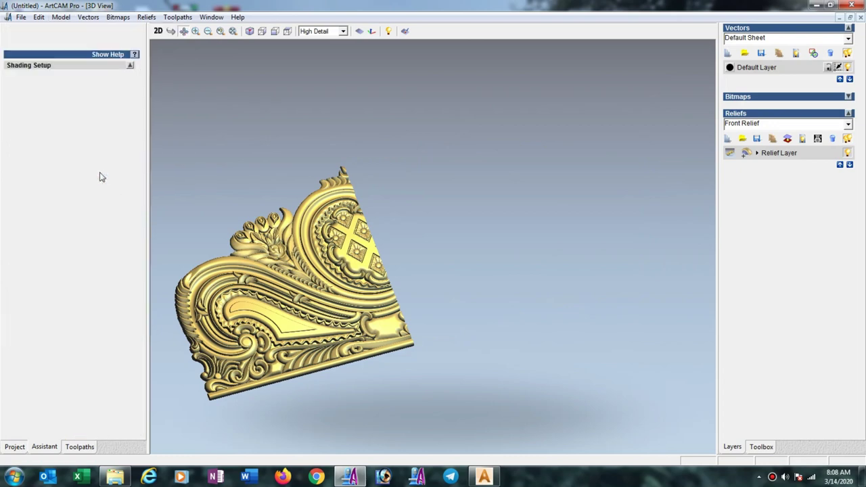
pyautogui.click(113, 86)
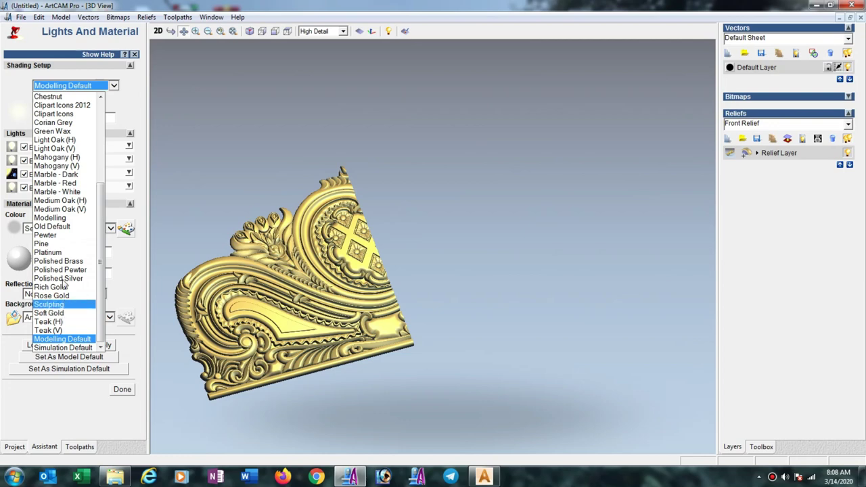
pyautogui.click(68, 227)
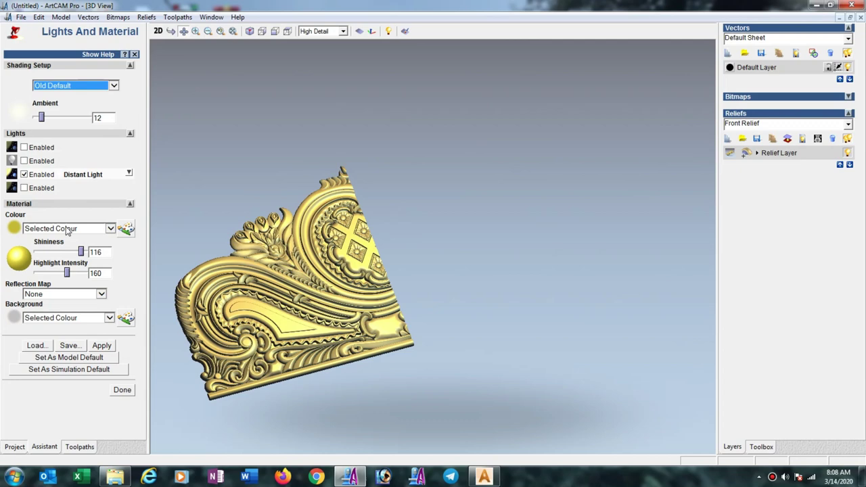
pyautogui.click(102, 345)
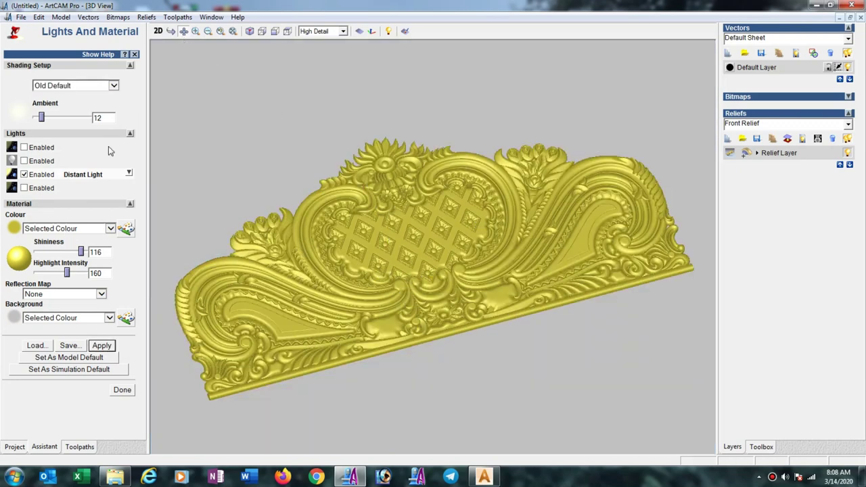
pyautogui.click(60, 17)
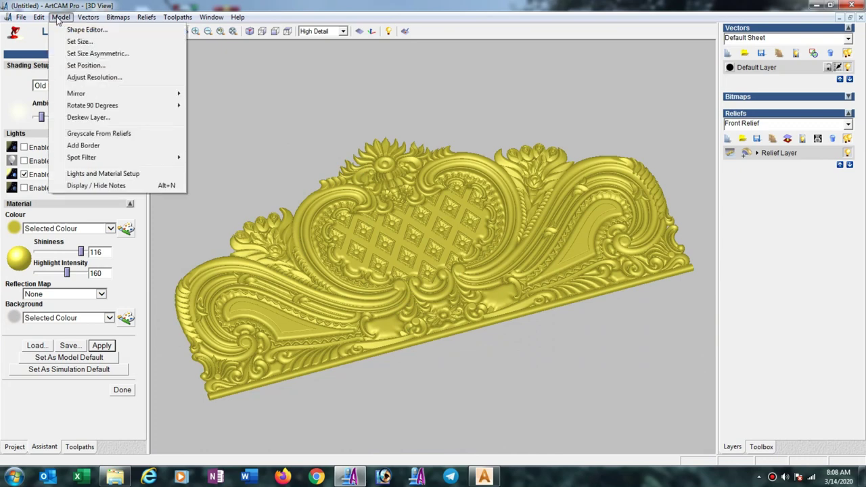
pyautogui.click(102, 173)
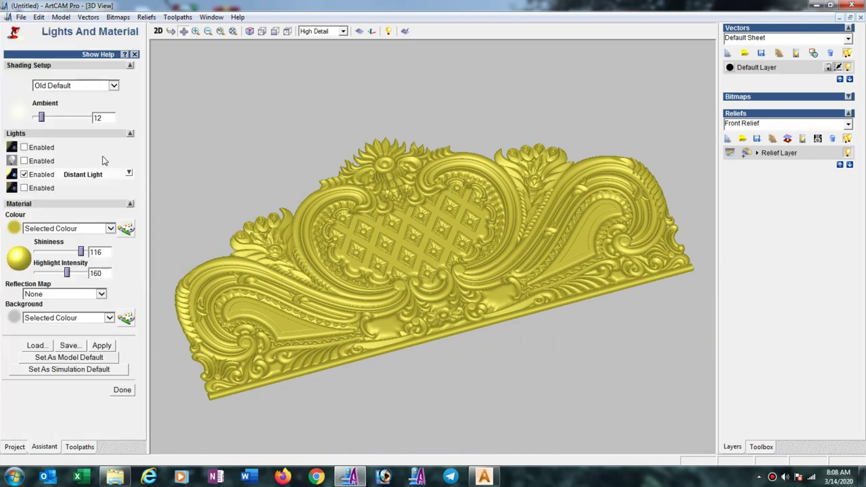
# Step: Apply Soft Gold shading, a TexturedBlack background and a dark red material colour
pyautogui.click(113, 86)
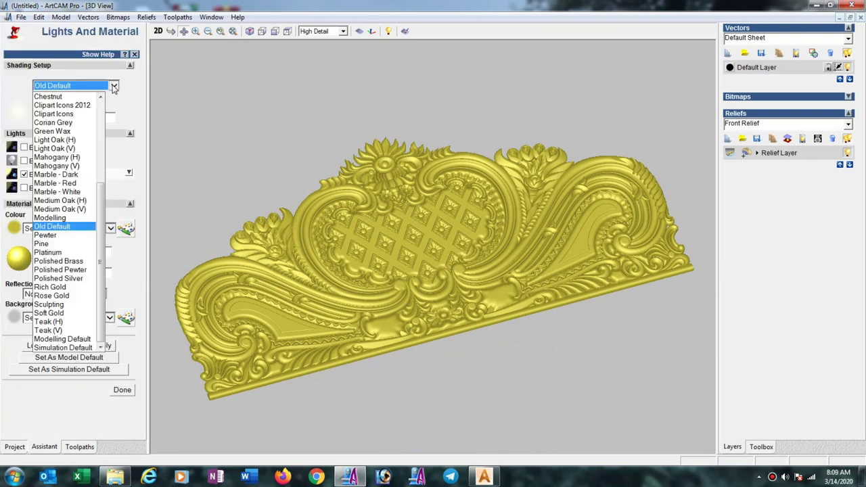
pyautogui.click(68, 313)
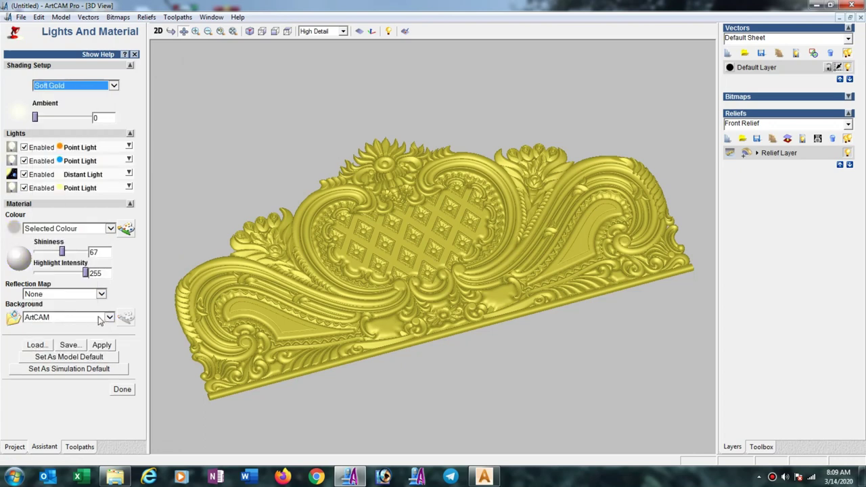
pyautogui.click(109, 317)
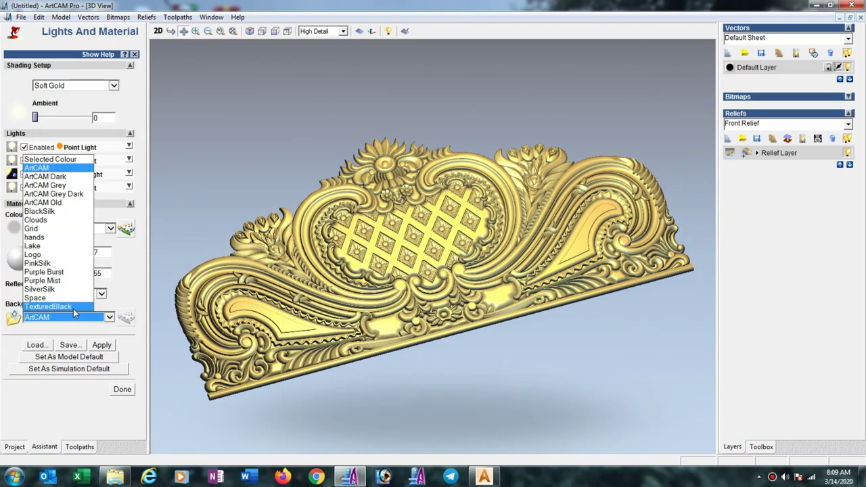
pyautogui.click(74, 312)
pyautogui.click(126, 229)
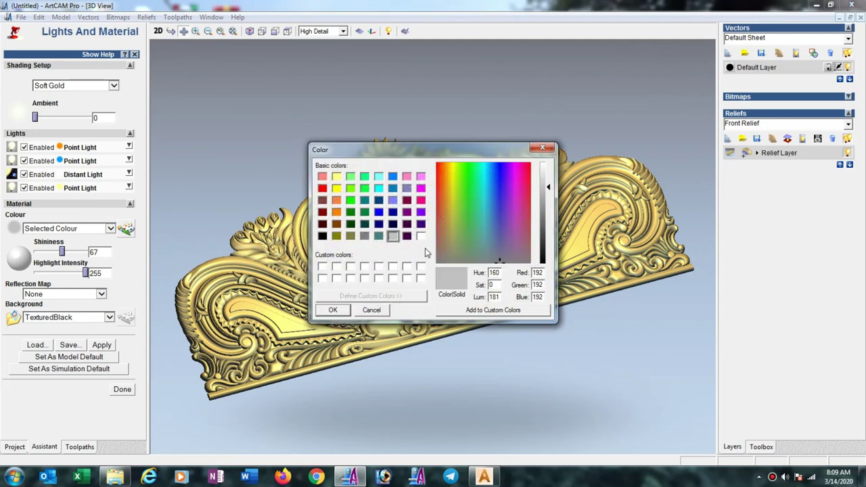
pyautogui.click(438, 181)
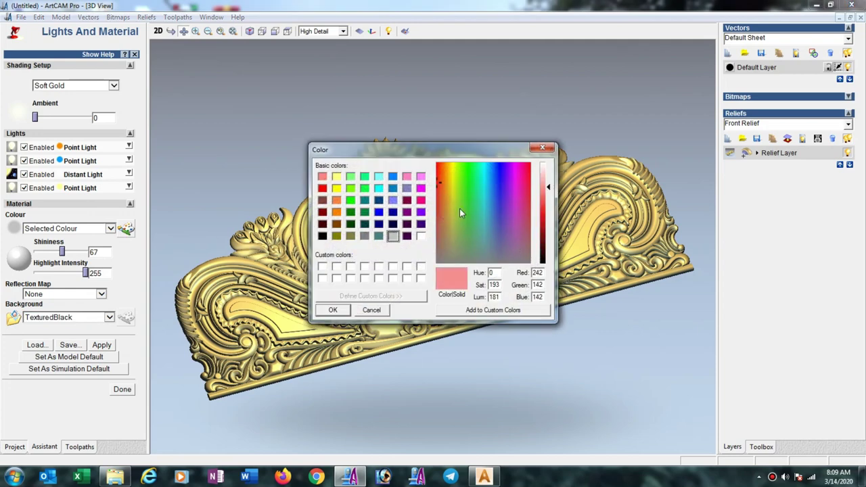
pyautogui.click(549, 245)
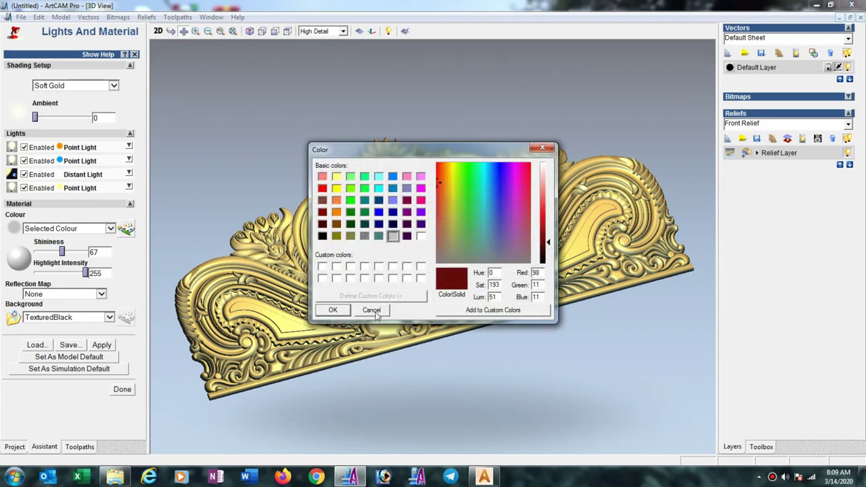
pyautogui.click(333, 310)
pyautogui.click(103, 346)
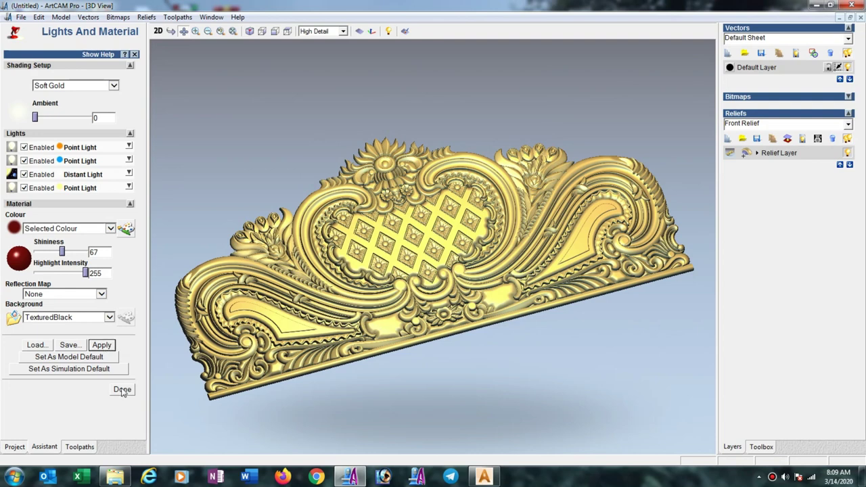
pyautogui.click(123, 390)
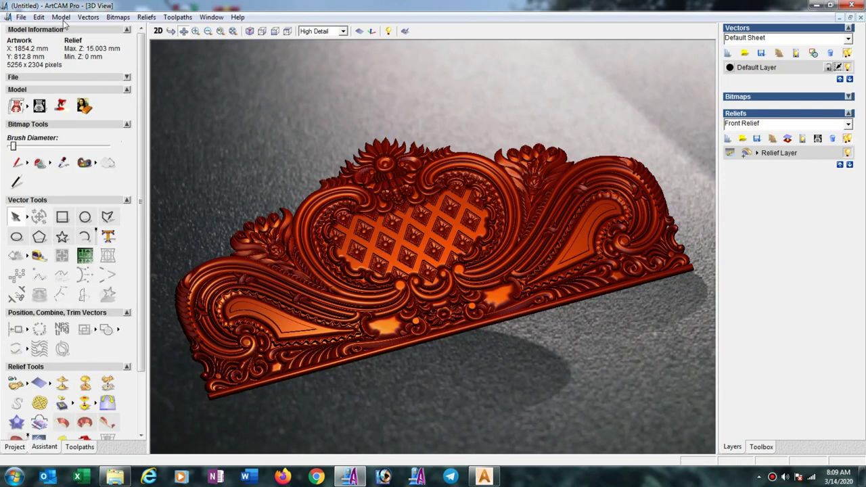
# Step: Raise the material shininess from 67 to 107 and apply it
pyautogui.click(61, 17)
pyautogui.click(96, 174)
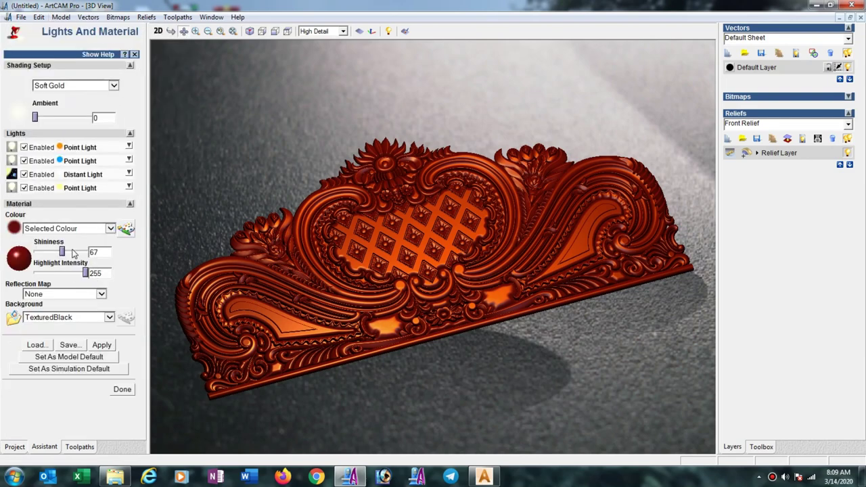
pyautogui.moveTo(74, 252); pyautogui.dragTo(78, 251)
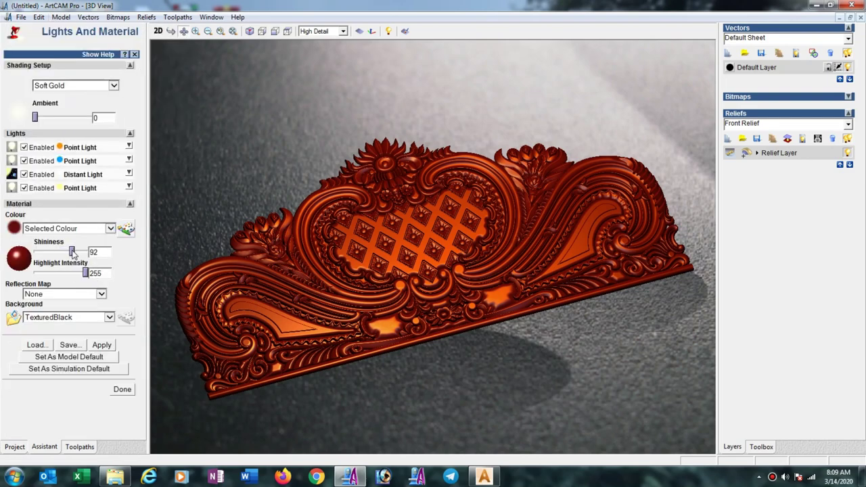
pyautogui.click(100, 346)
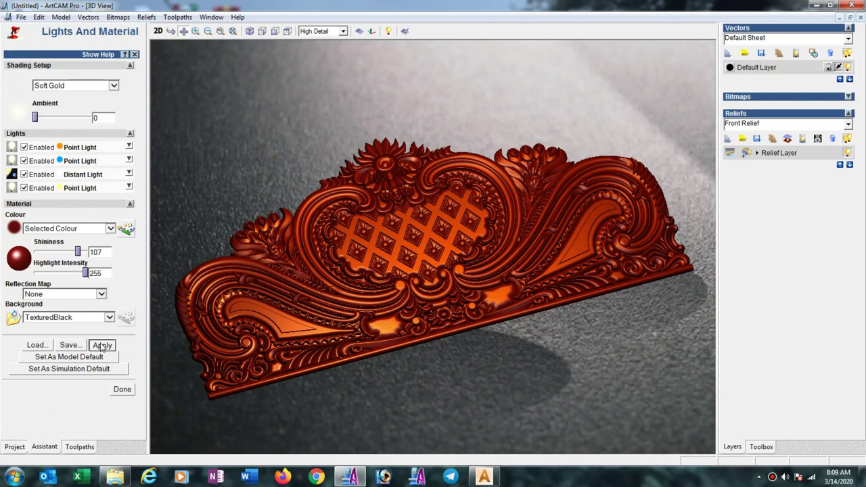
pyautogui.click(122, 390)
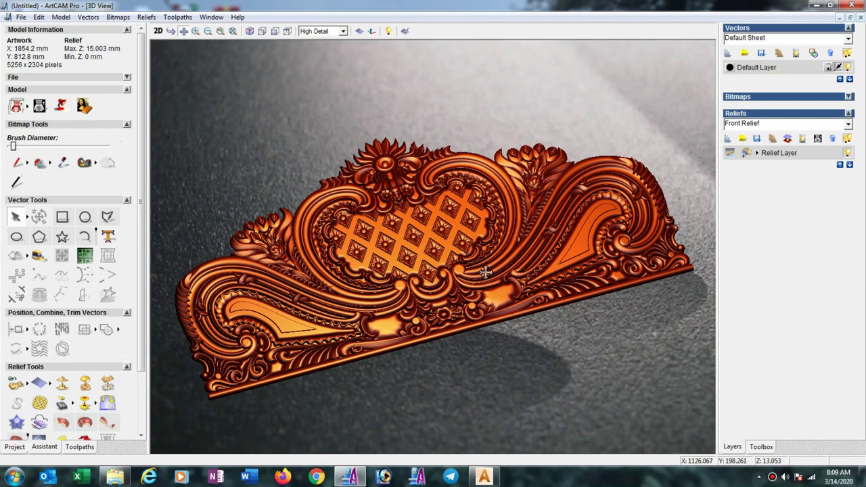
# Step: Save the 3D view to the Desktop as JPEG file 'dd', then minimize ArtCAM Pro
pyautogui.click(211, 17)
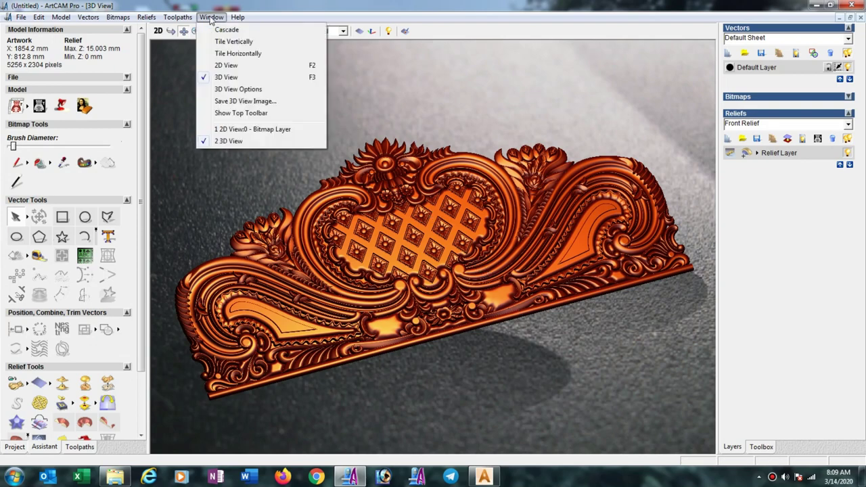
pyautogui.click(242, 101)
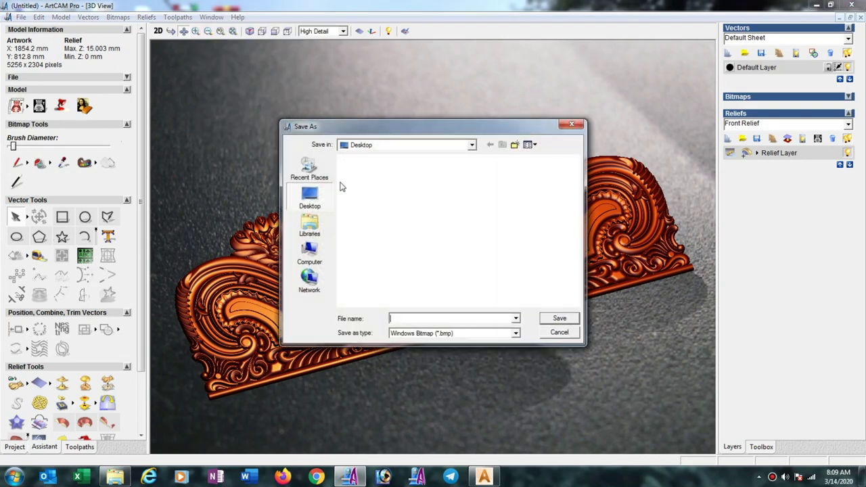
pyautogui.click(514, 335)
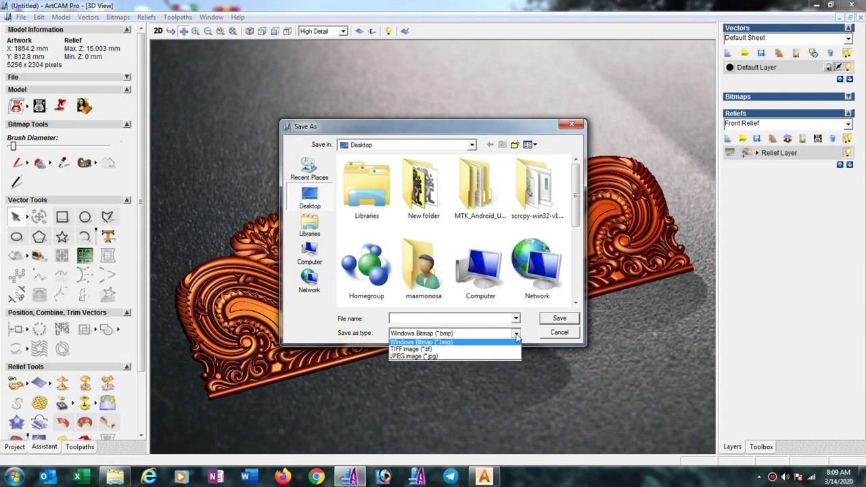
pyautogui.click(478, 354)
pyautogui.click(449, 319)
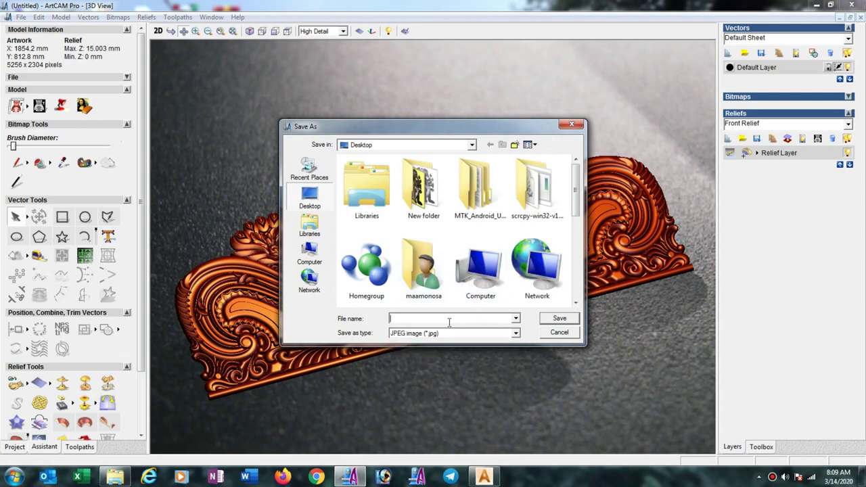
pyautogui.write('ddd')
pyautogui.click(578, 318)
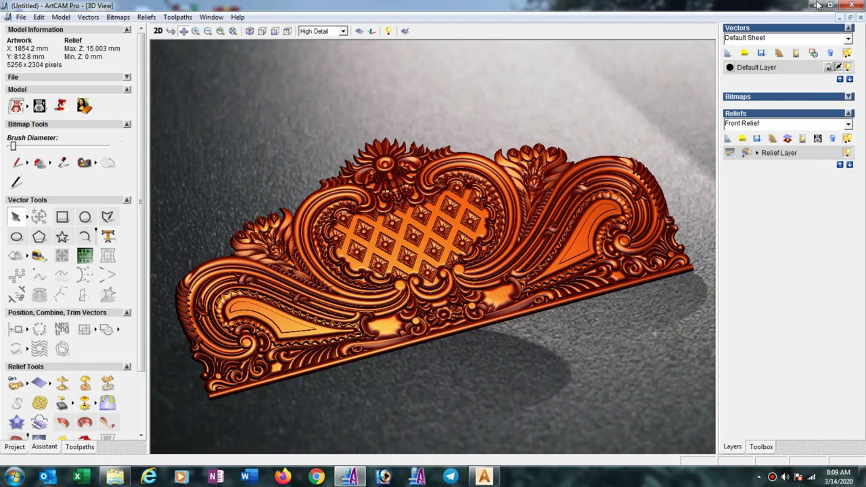
pyautogui.click(817, 6)
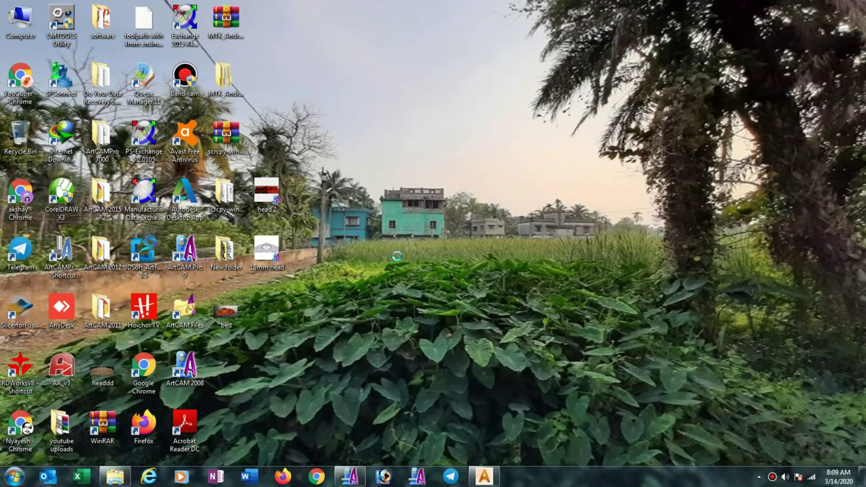
# Step: Refresh the Windows desktop twice so the saved ddd JPEG icon appears, leaving ArtCAM minimized
pyautogui.rightClick(393, 241)
pyautogui.click(416, 271)
pyautogui.rightClick(362, 175)
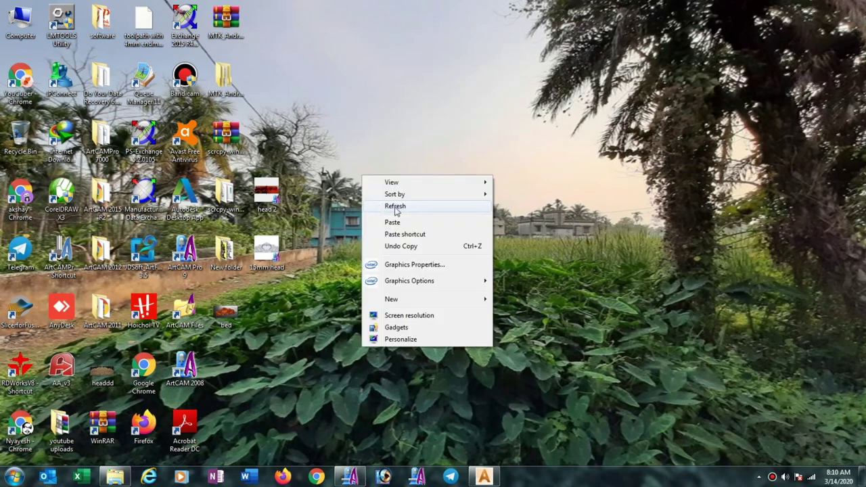
pyautogui.click(397, 206)
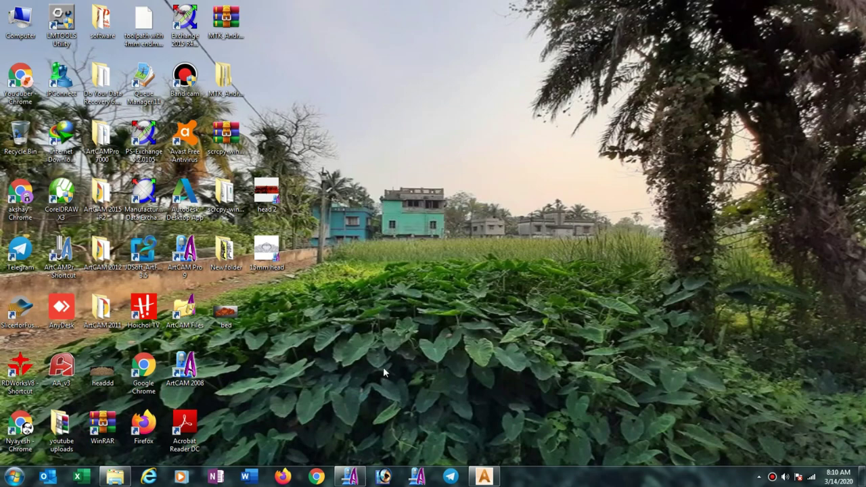
pyautogui.click(349, 477)
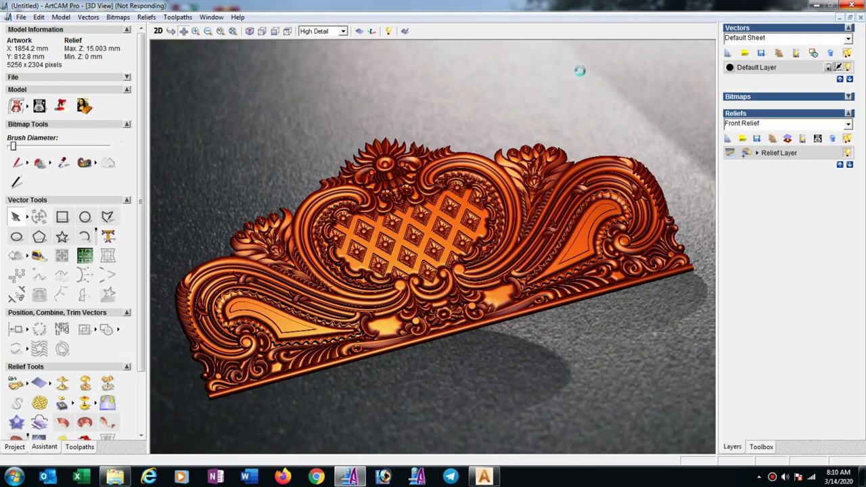
pyautogui.click(816, 5)
# Step: Open ddd in Windows Photo Viewer and zoom in on the copper headboard relief
pyautogui.click(226, 372)
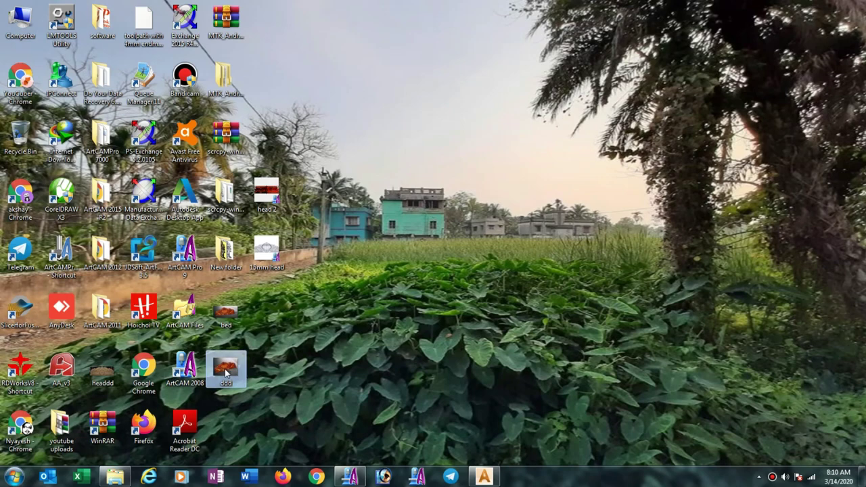
pyautogui.doubleClick(227, 372)
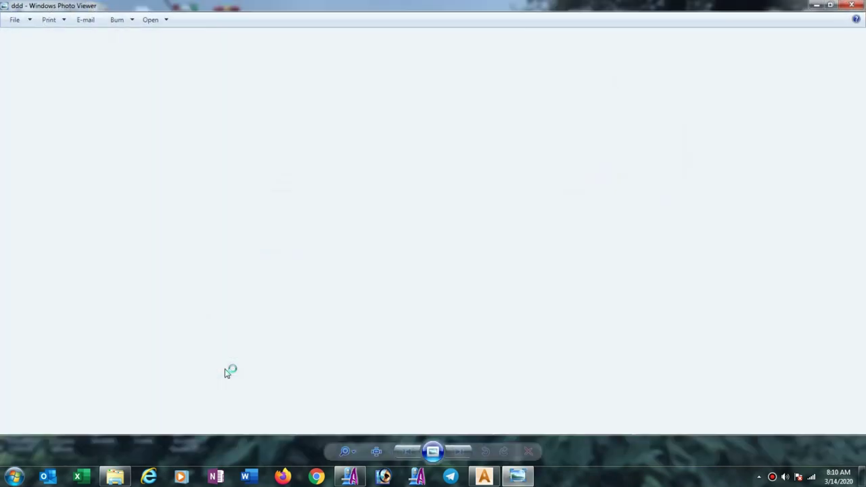
pyautogui.scroll(2, 460, 208)
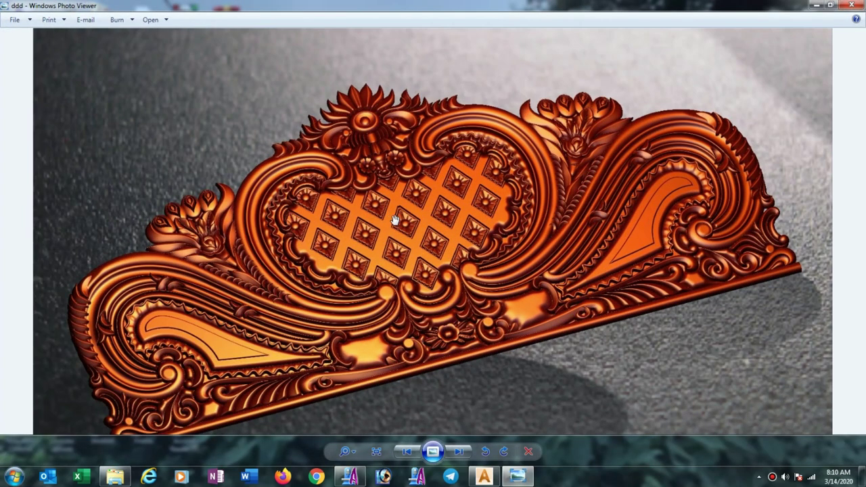